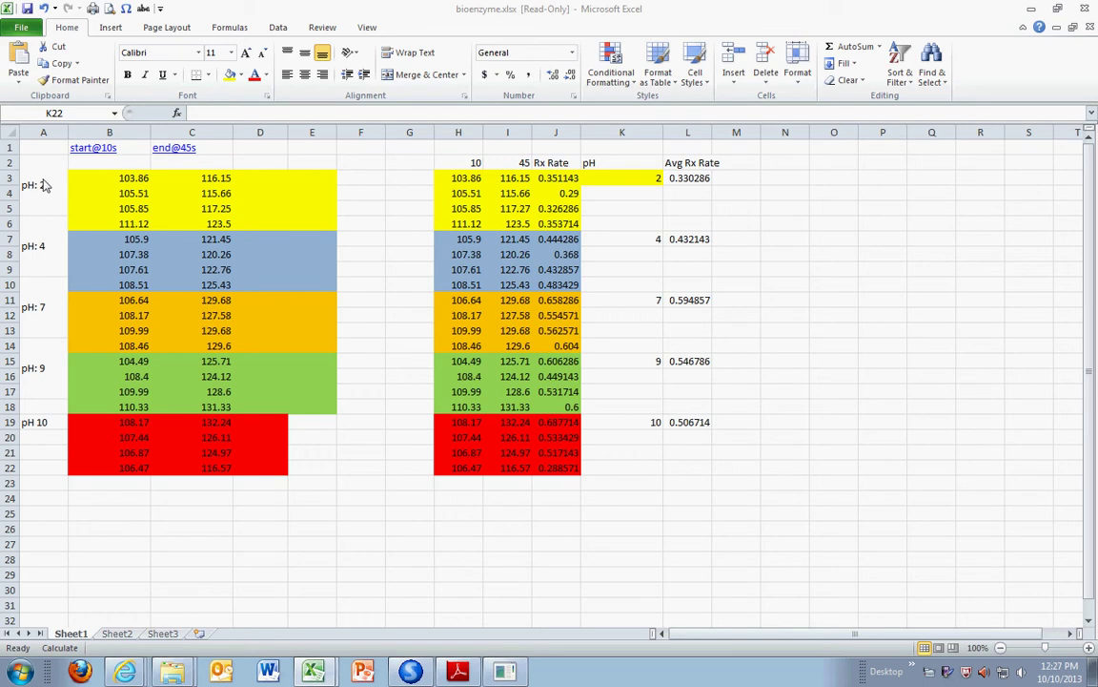
Inspect the pH labels in column A and the reaction rate formulas in column J
drag(38, 174, 40, 421)
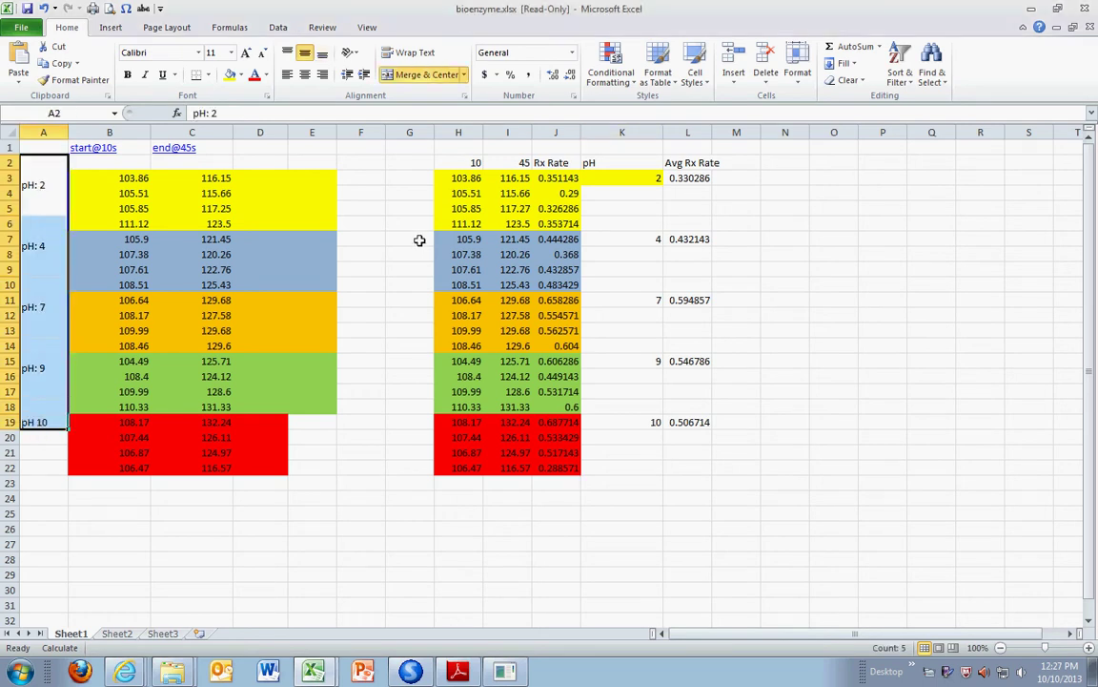
click(560, 179)
click(557, 209)
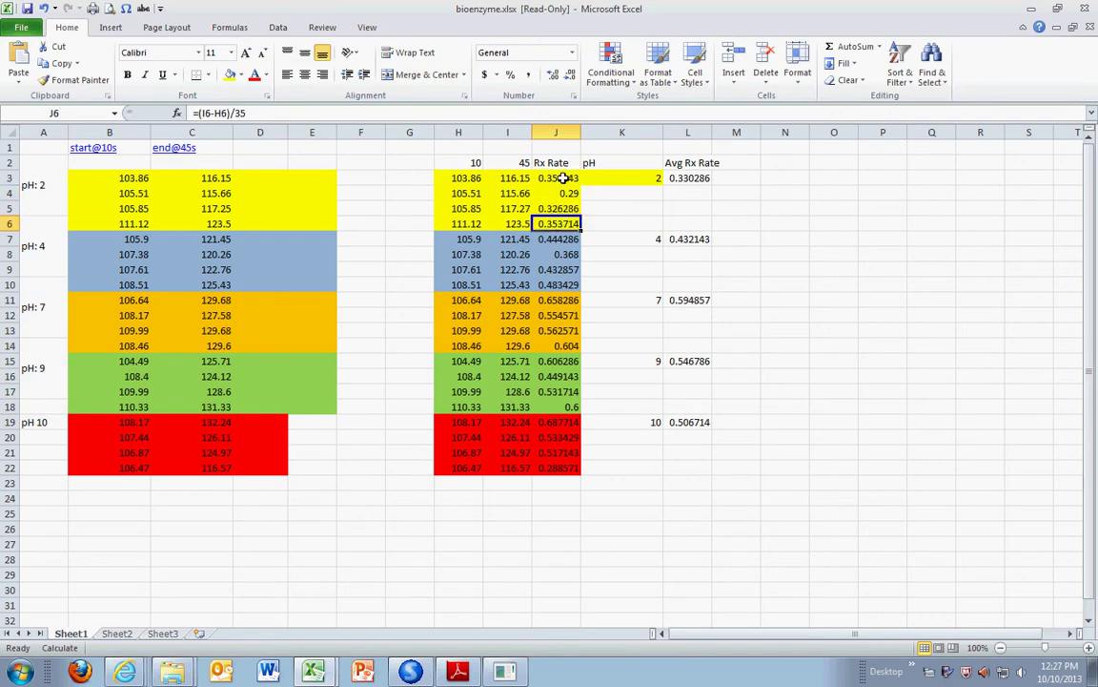
click(563, 178)
click(563, 209)
click(564, 238)
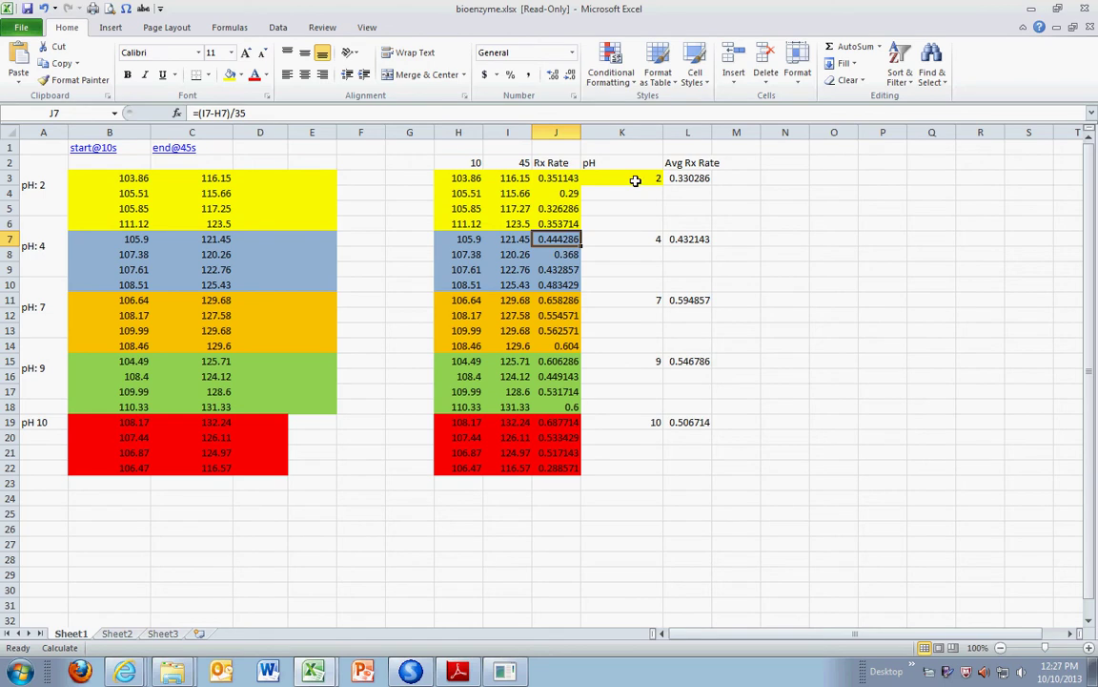
Check the averaging formula in L3, then select the pH and average rate values K3:L19
click(635, 181)
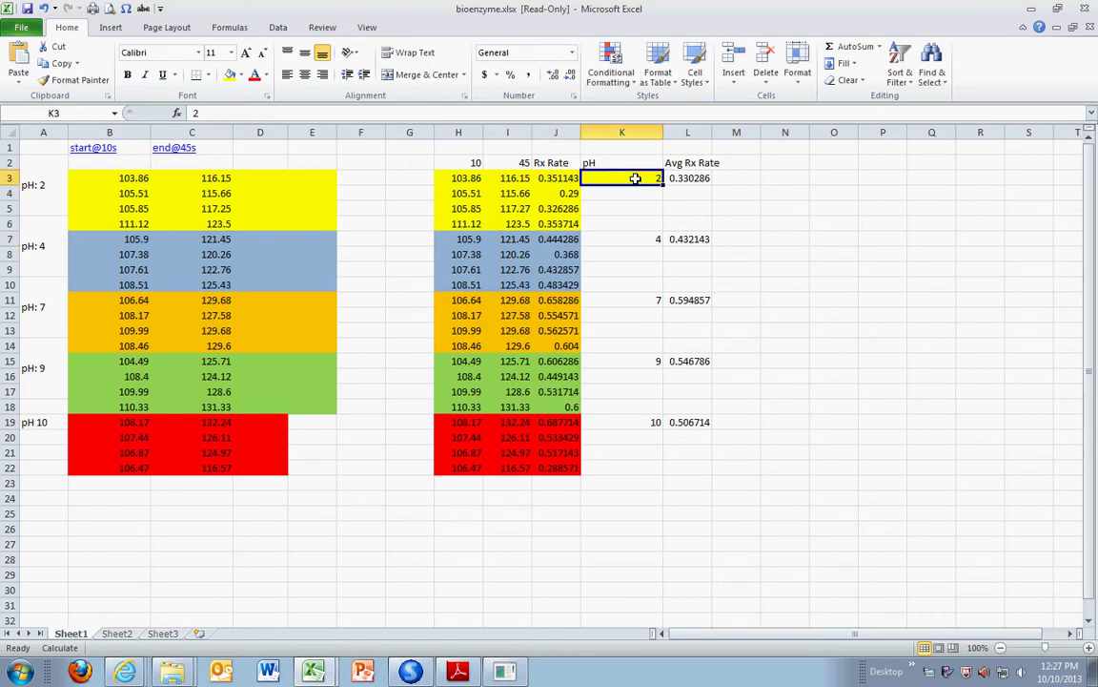
click(698, 178)
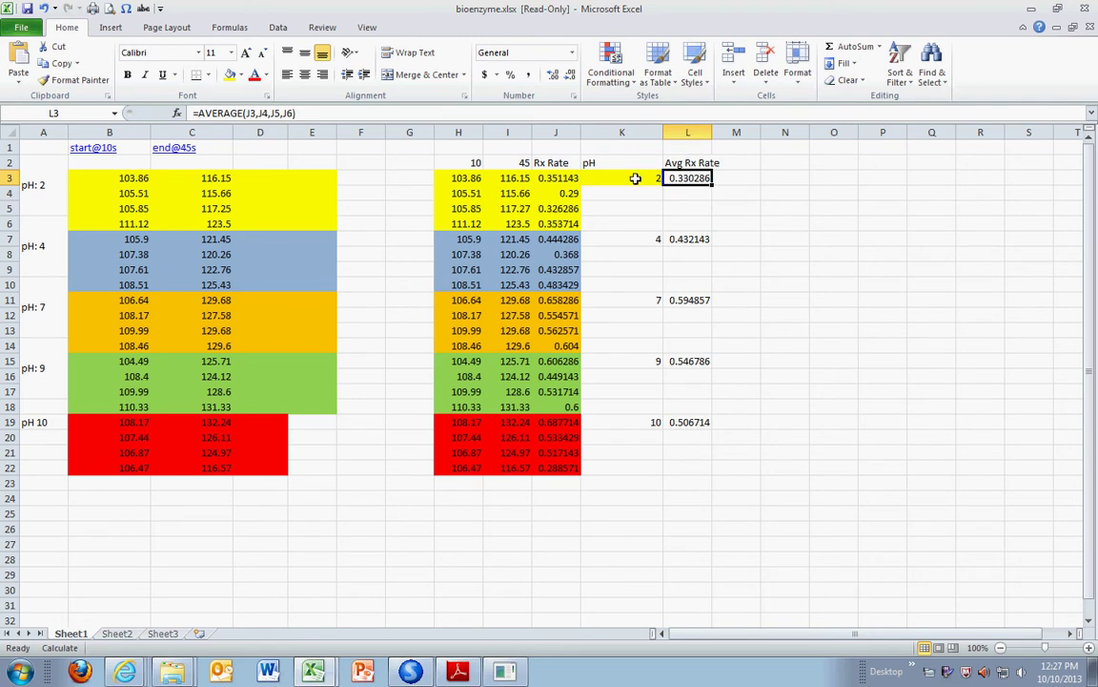
click(635, 178)
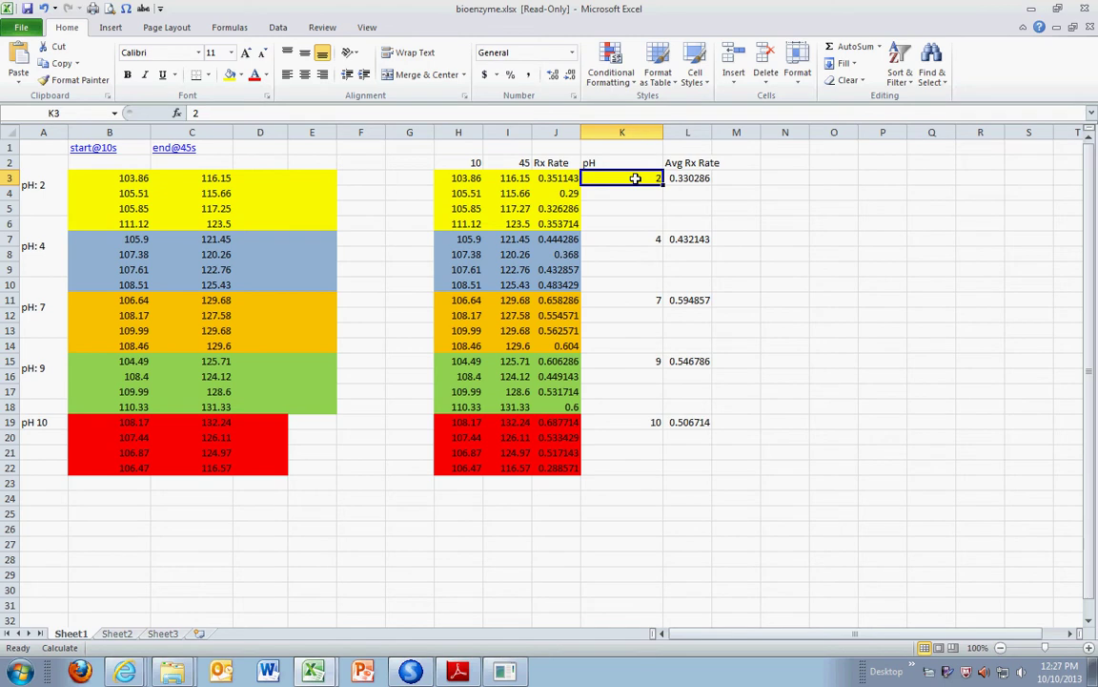
drag(635, 178, 685, 422)
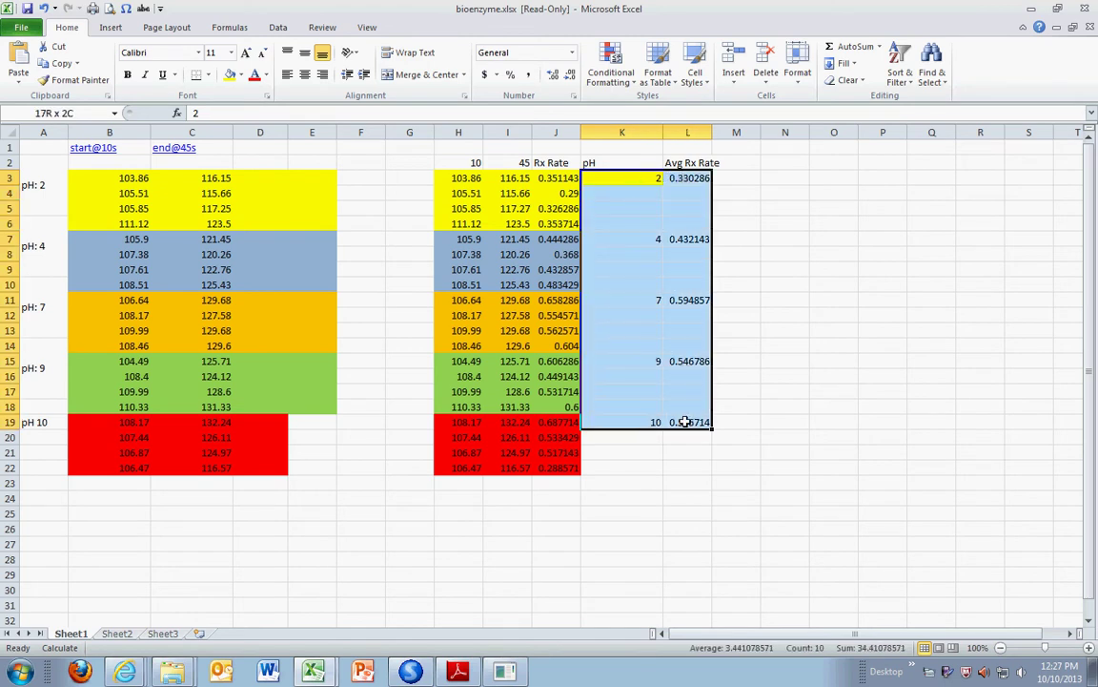
drag(685, 422, 684, 421)
Insert a markers-only scatter chart of average rate vs pH and move it over columns B–J
click(112, 29)
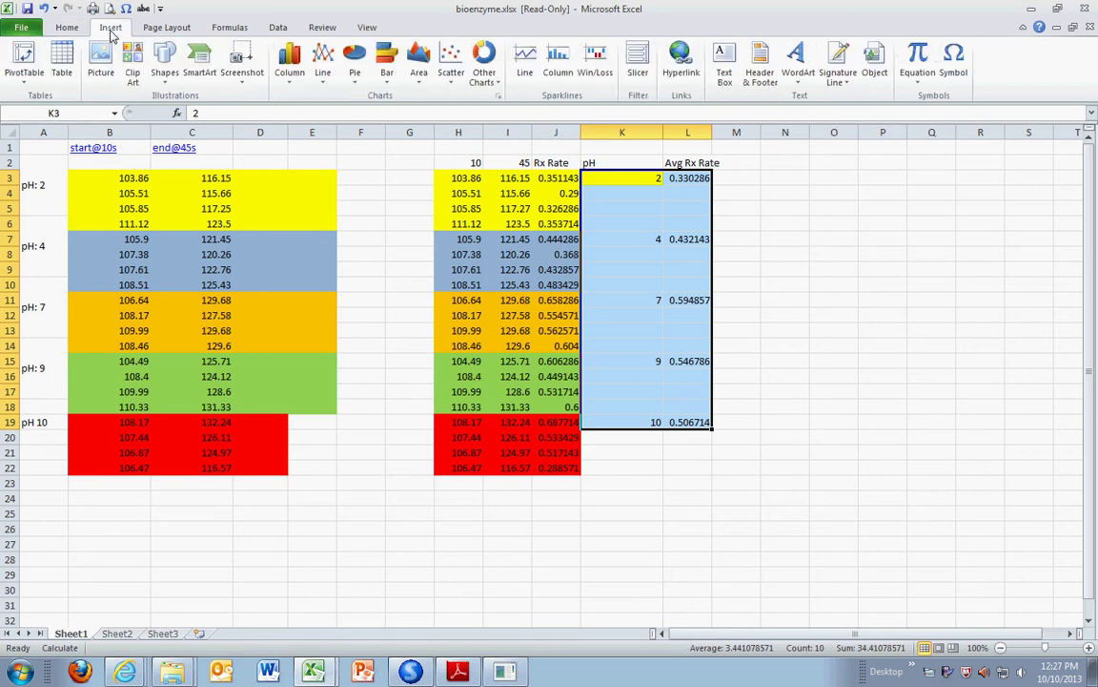
click(452, 63)
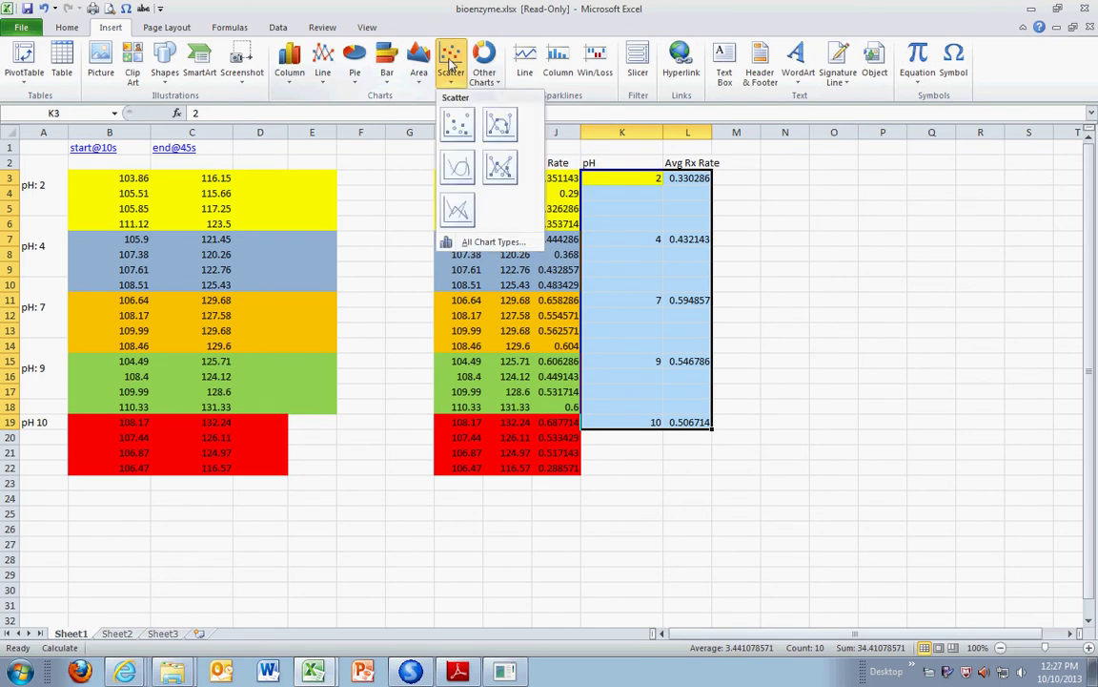
click(457, 122)
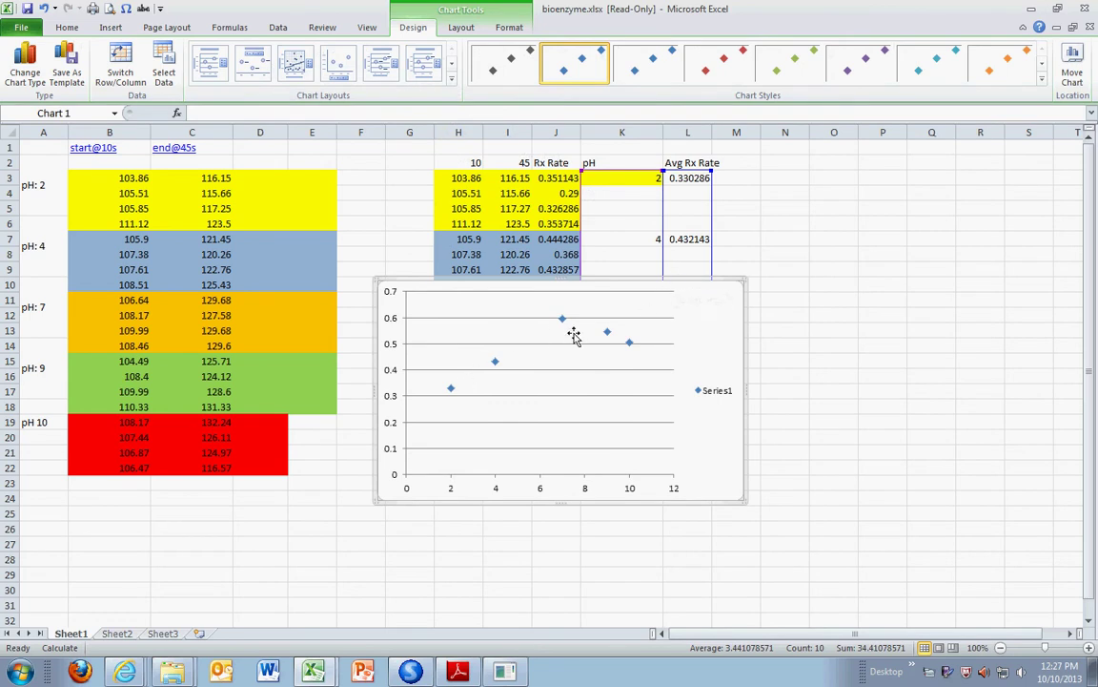
drag(674, 293, 500, 214)
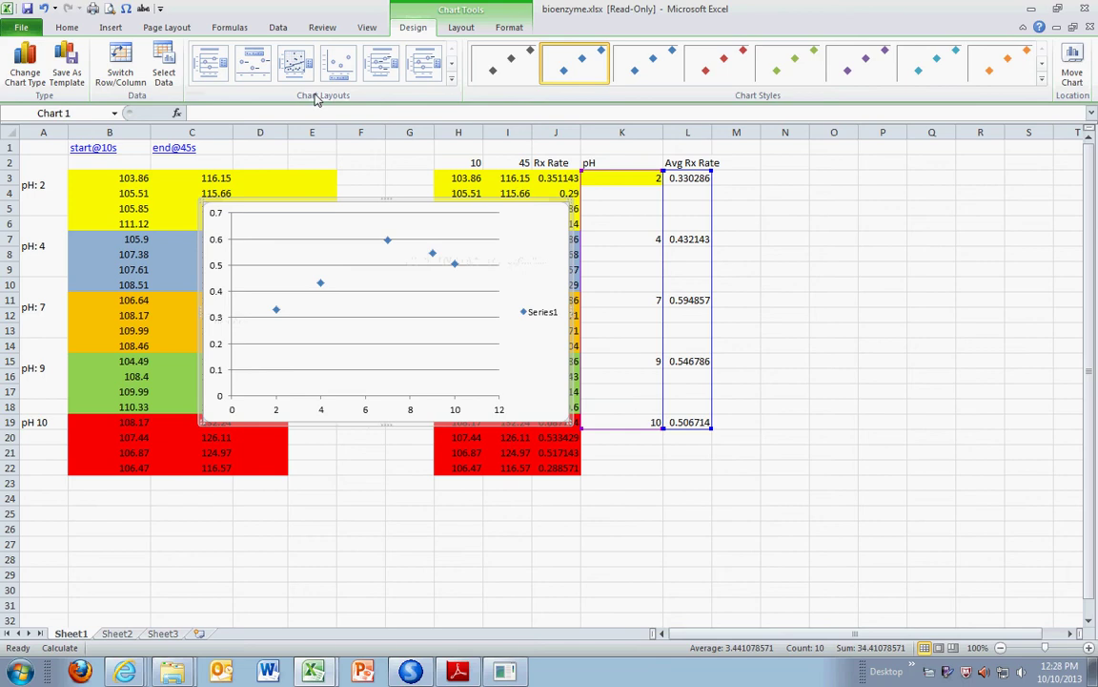
Apply Chart Layout 1 and change the vertical axis title to 'R'
click(213, 75)
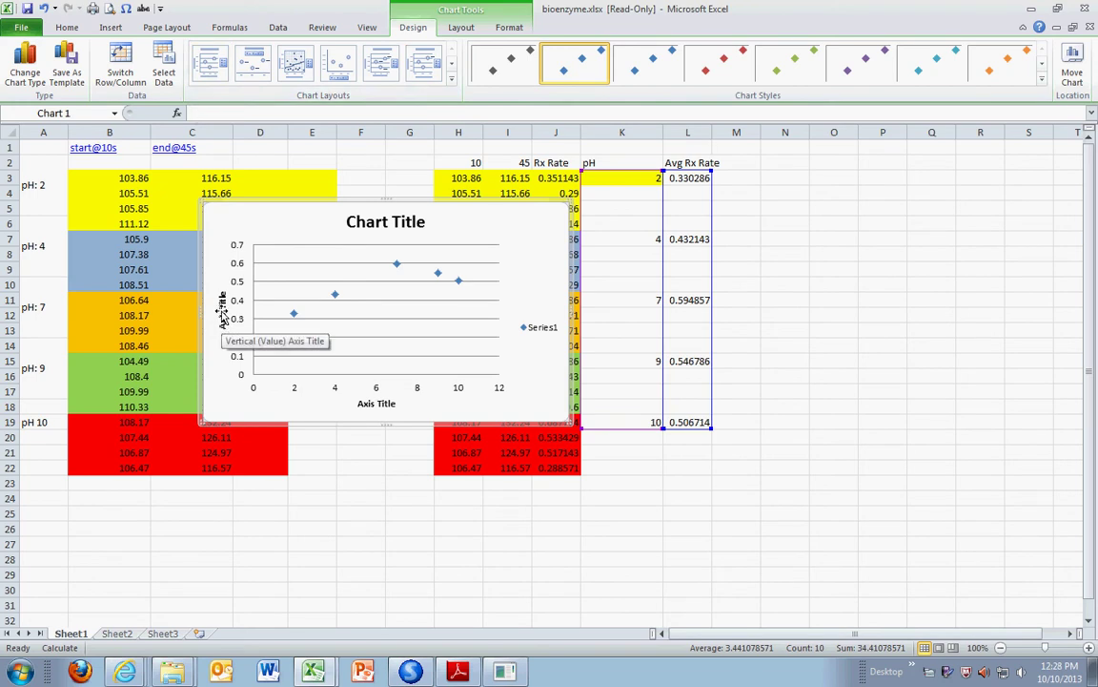
click(221, 307)
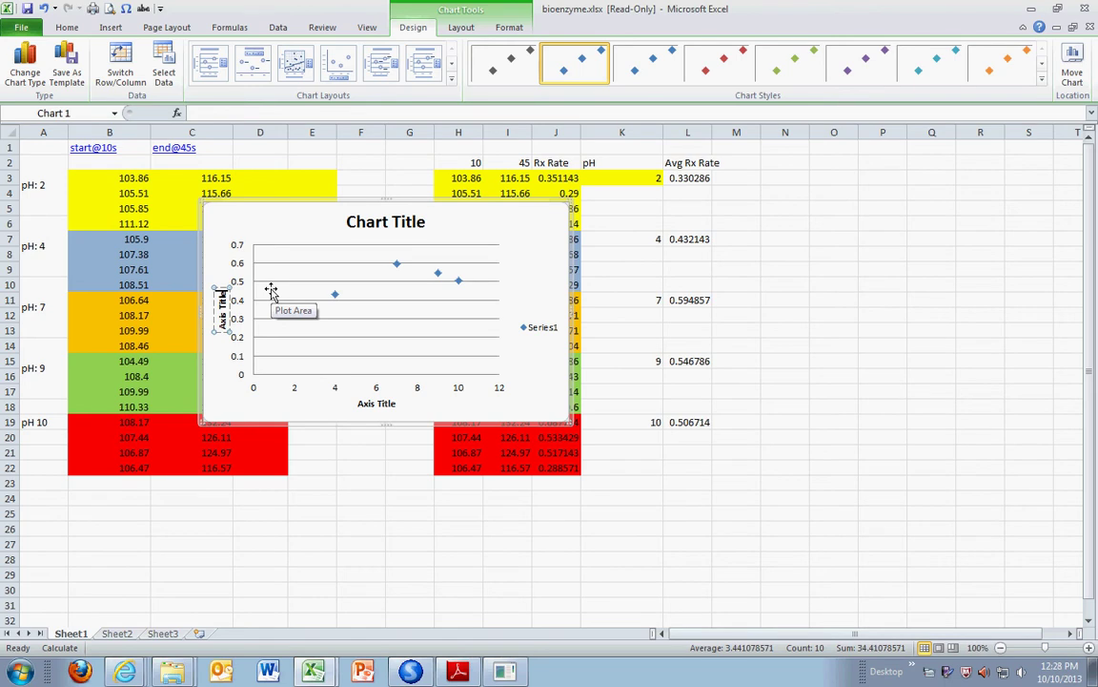
key(BackSpace)
key(BackSpace)
key(BackSpace)
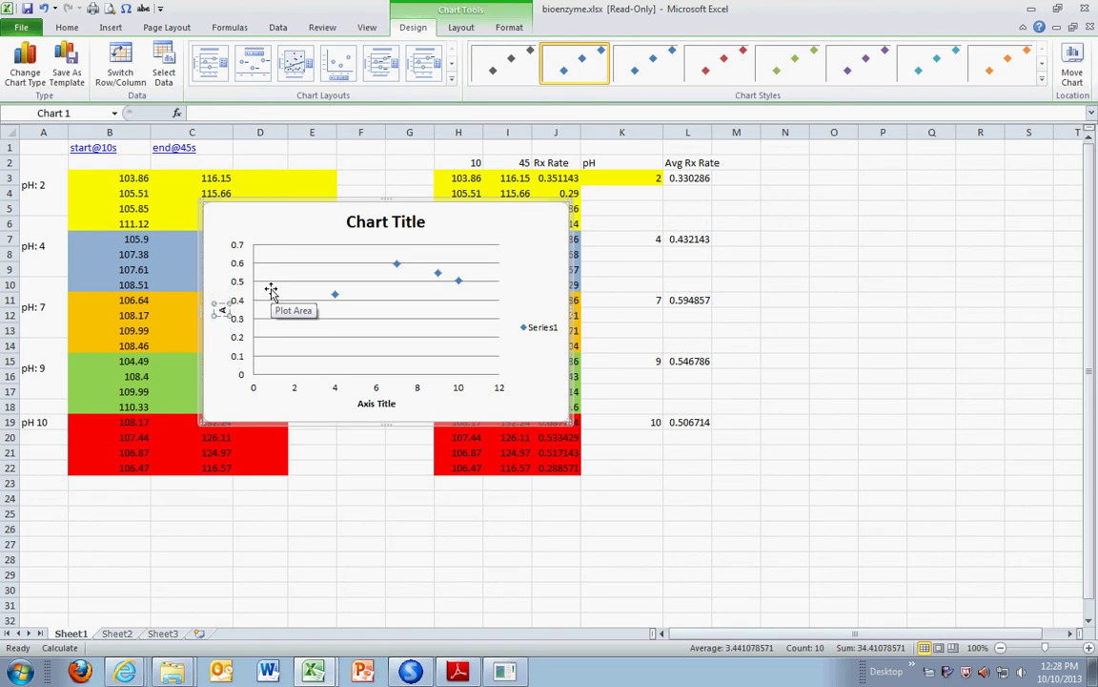
text(R)
Replace the chart title text with 'ugu'
click(382, 403)
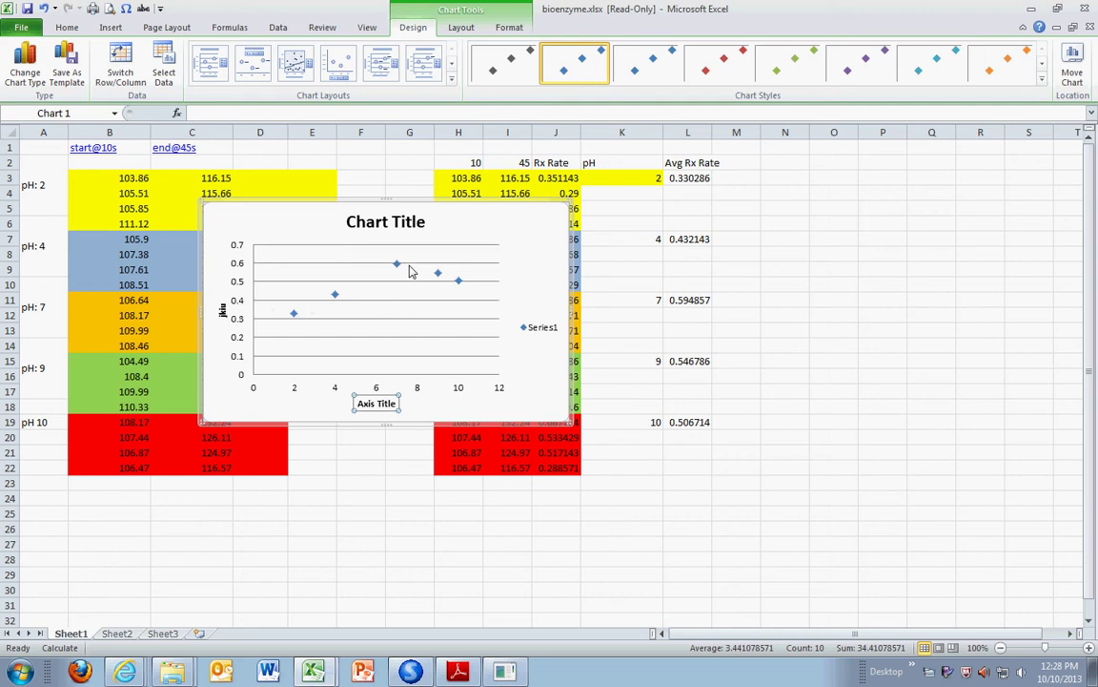
click(407, 223)
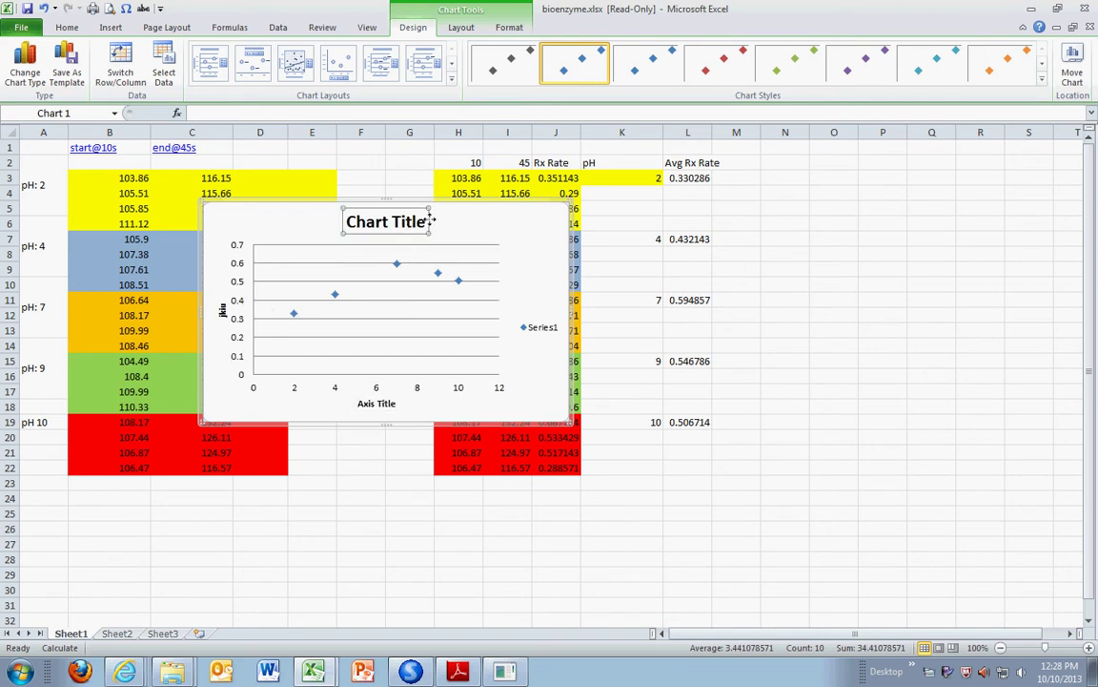
triple_click(385, 221)
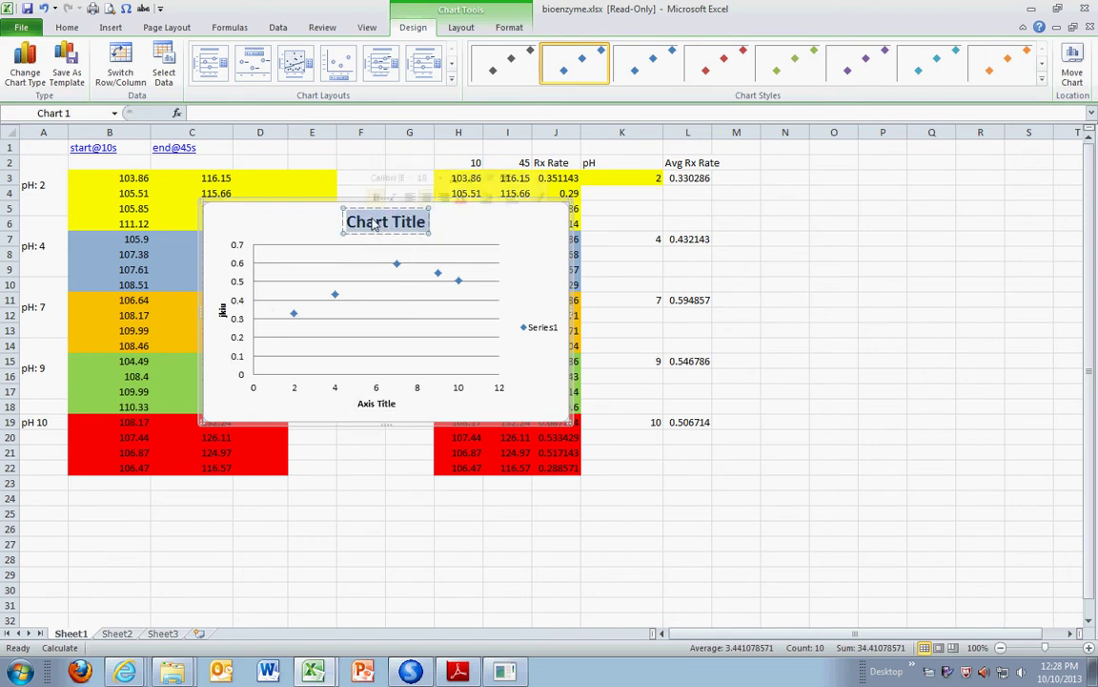
text(ugu)
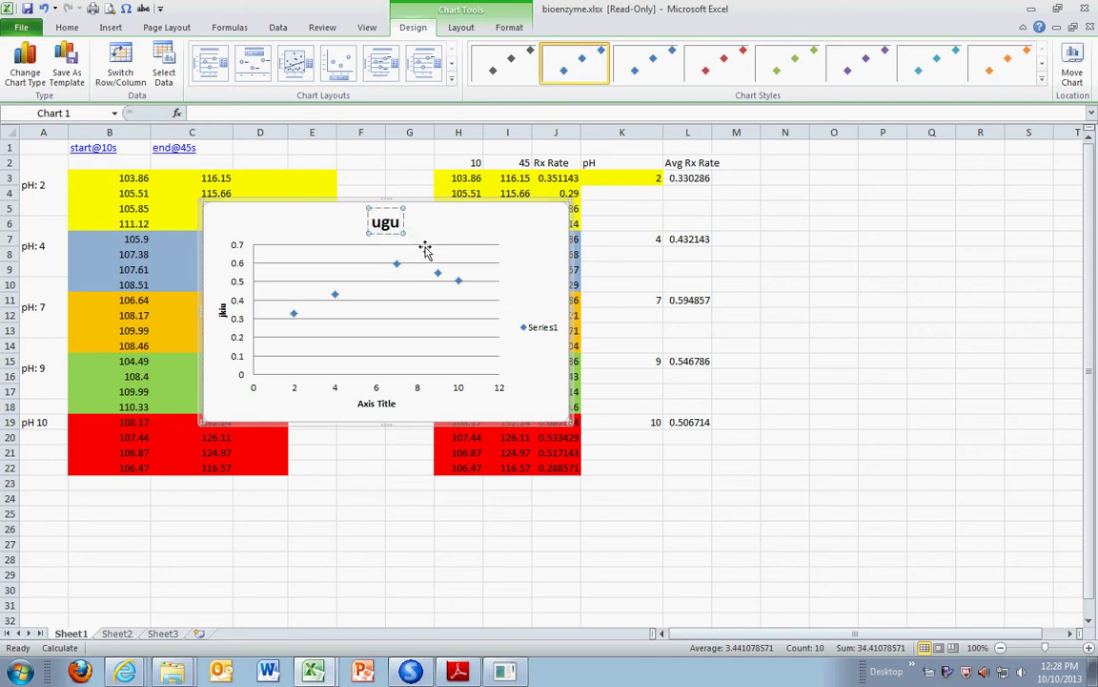
click(425, 246)
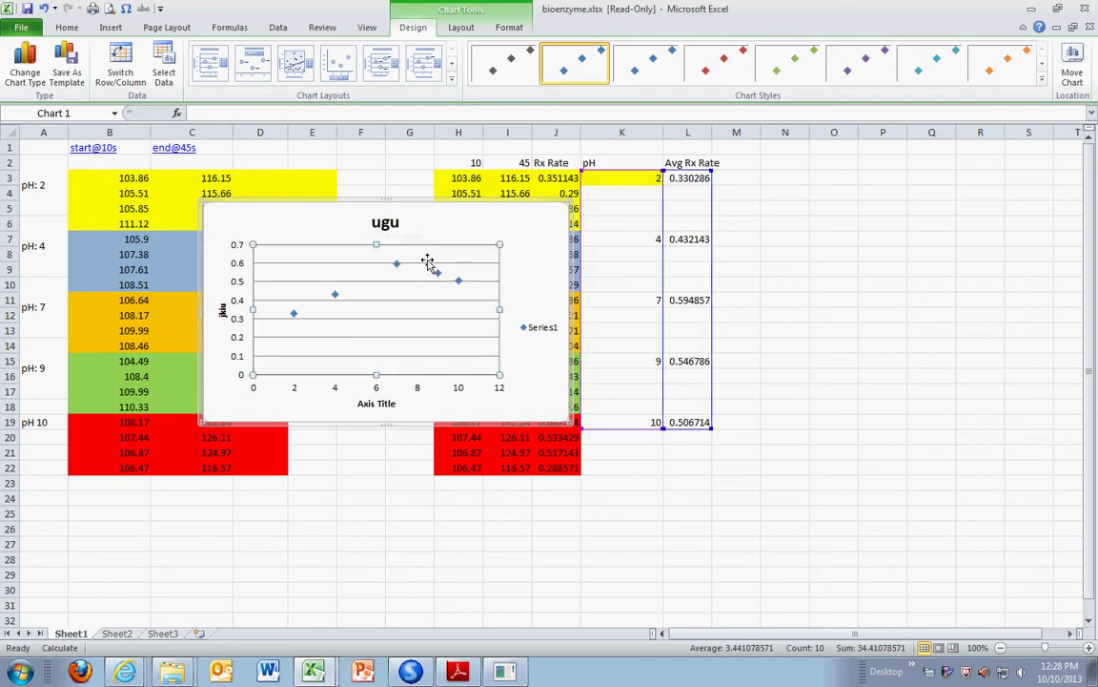
Delete the chart's horizontal gridlines and the Series1 legend
click(429, 264)
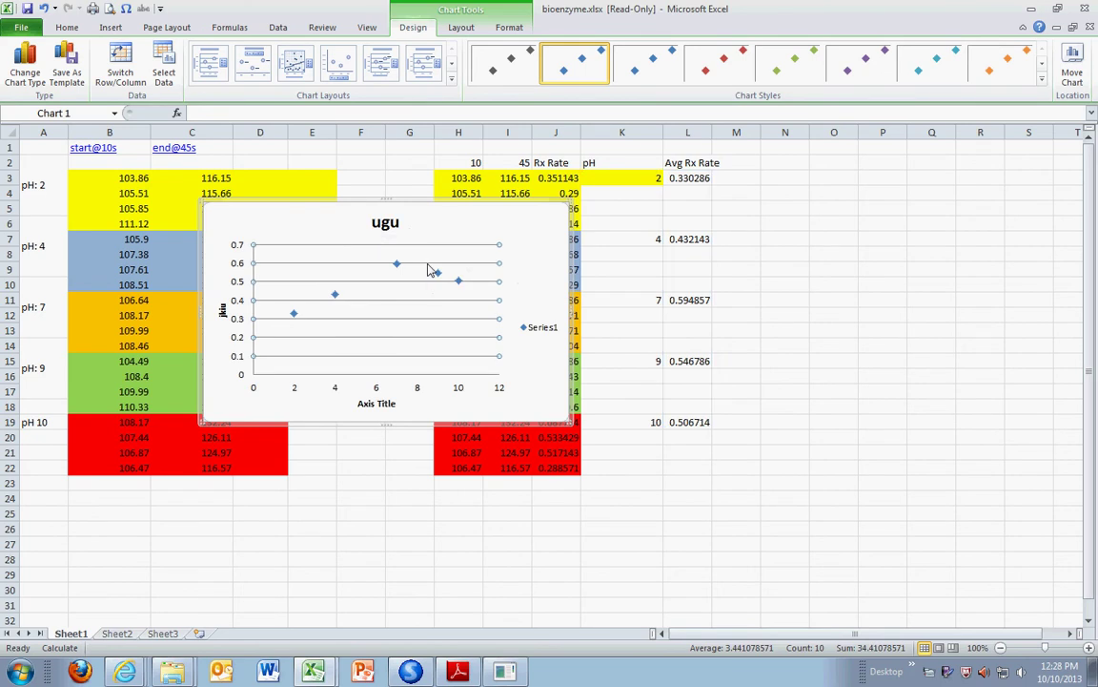
right_click(429, 270)
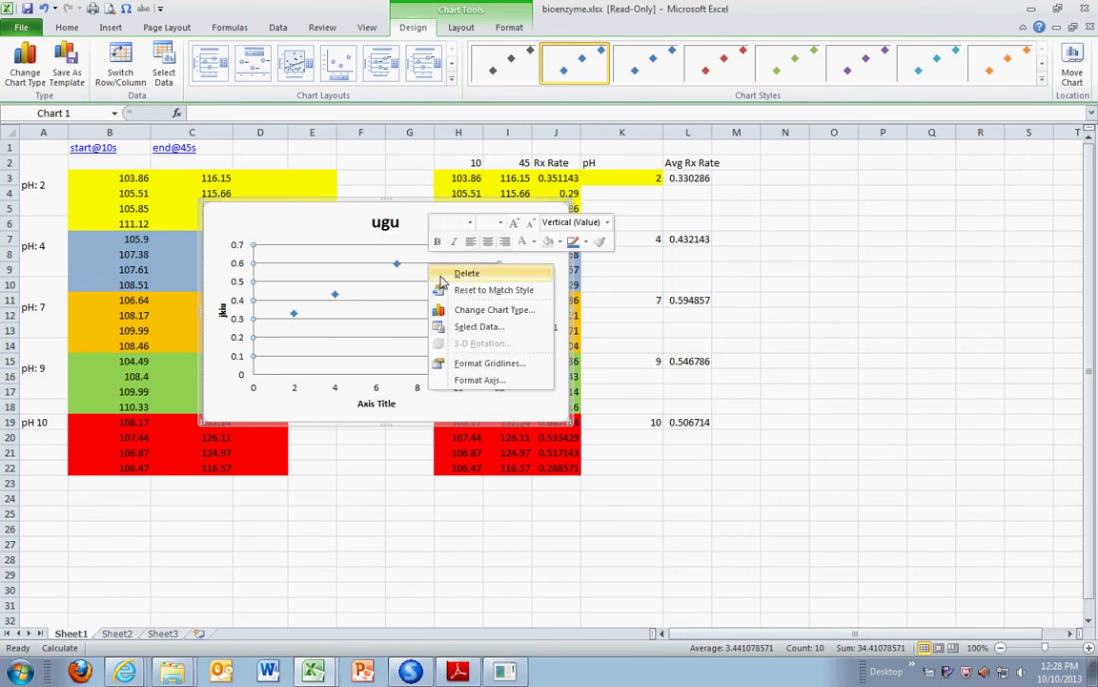
click(467, 272)
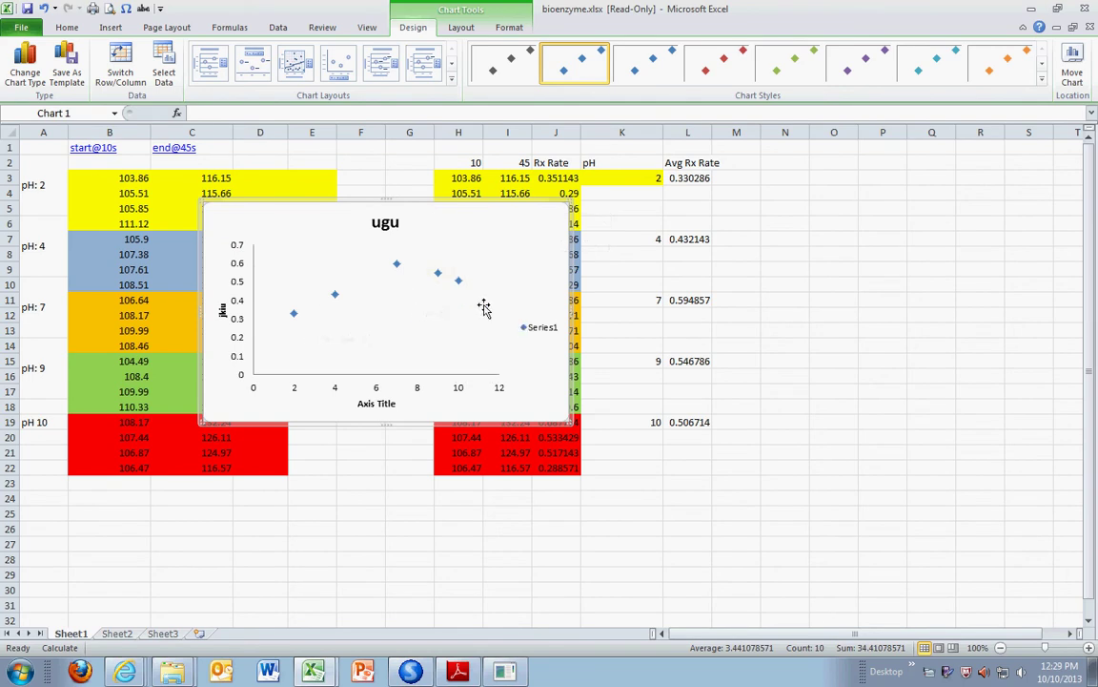
click(539, 327)
key(Delete)
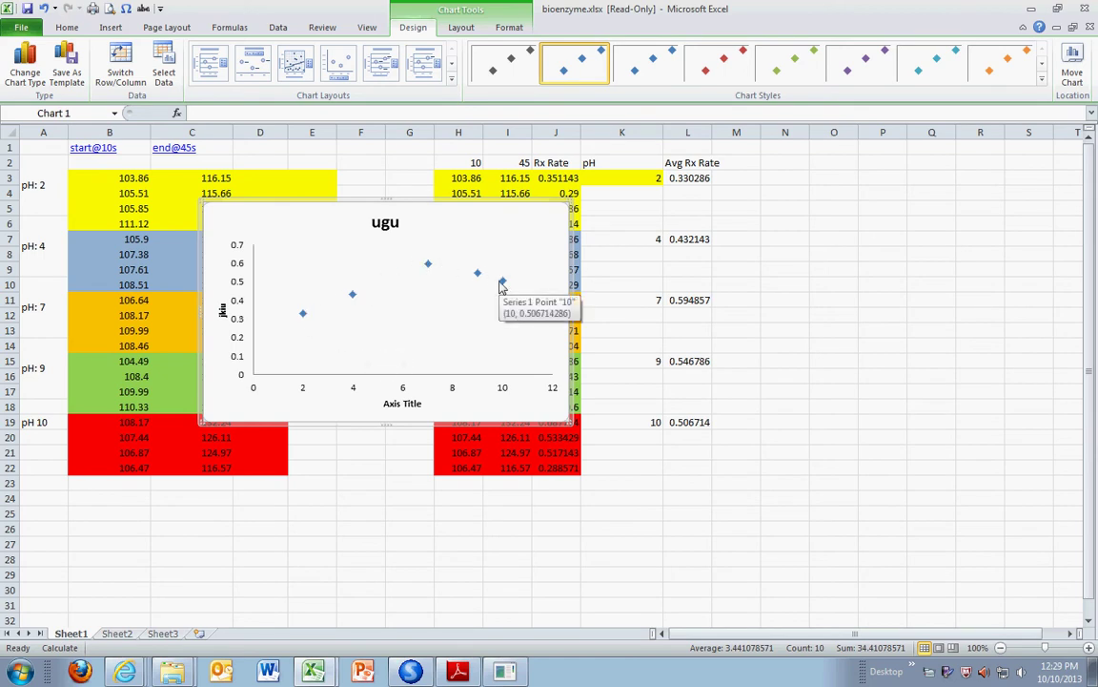
Add a polynomial trendline to the pH series, displaying its equation and R² value
click(353, 298)
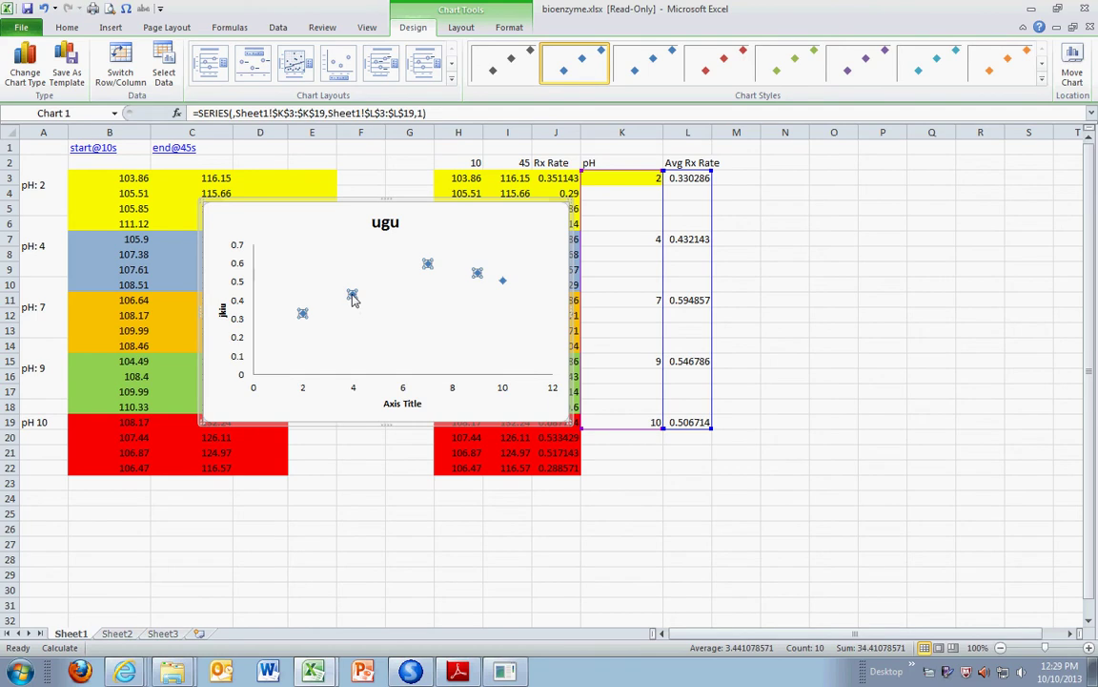
right_click(353, 297)
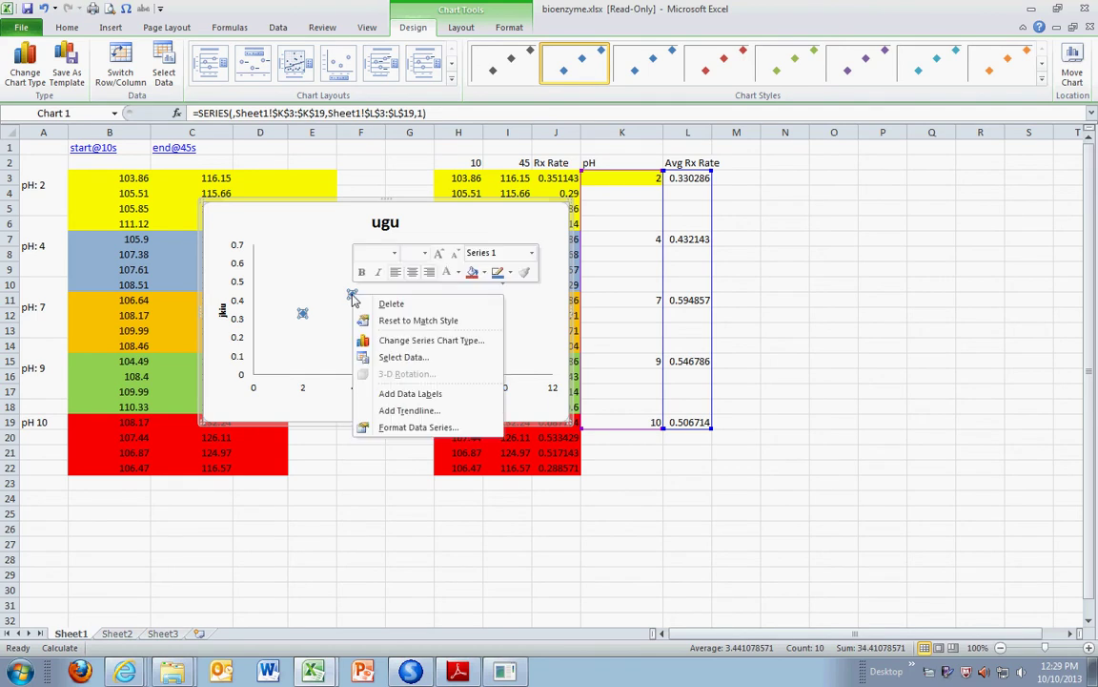
click(394, 411)
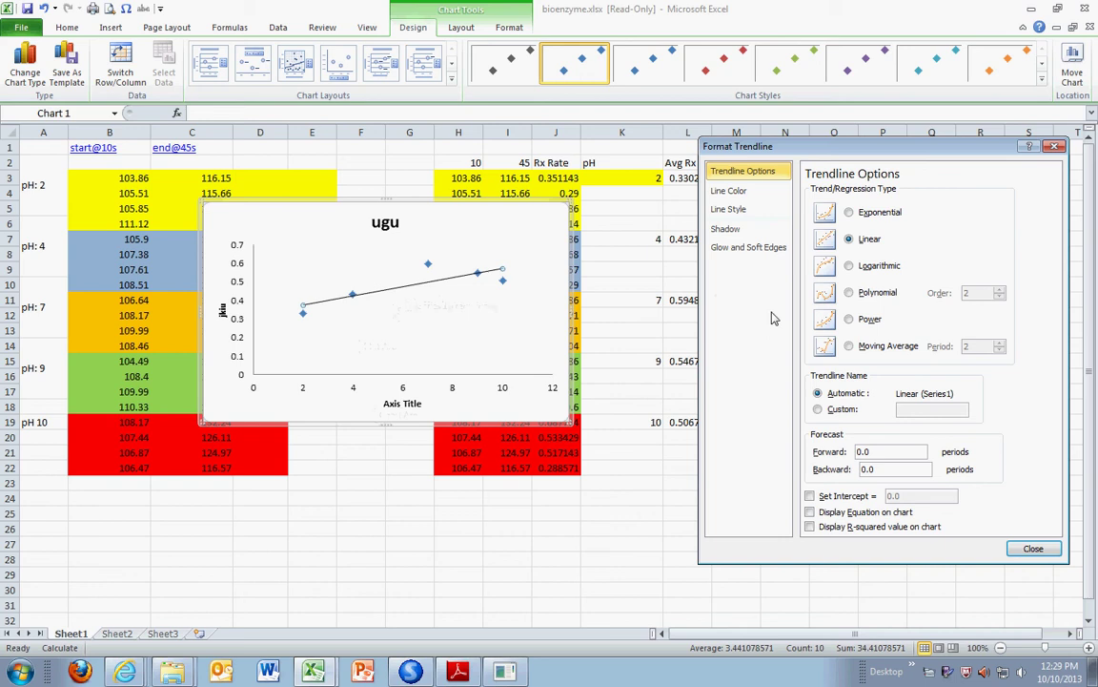
click(849, 212)
click(849, 267)
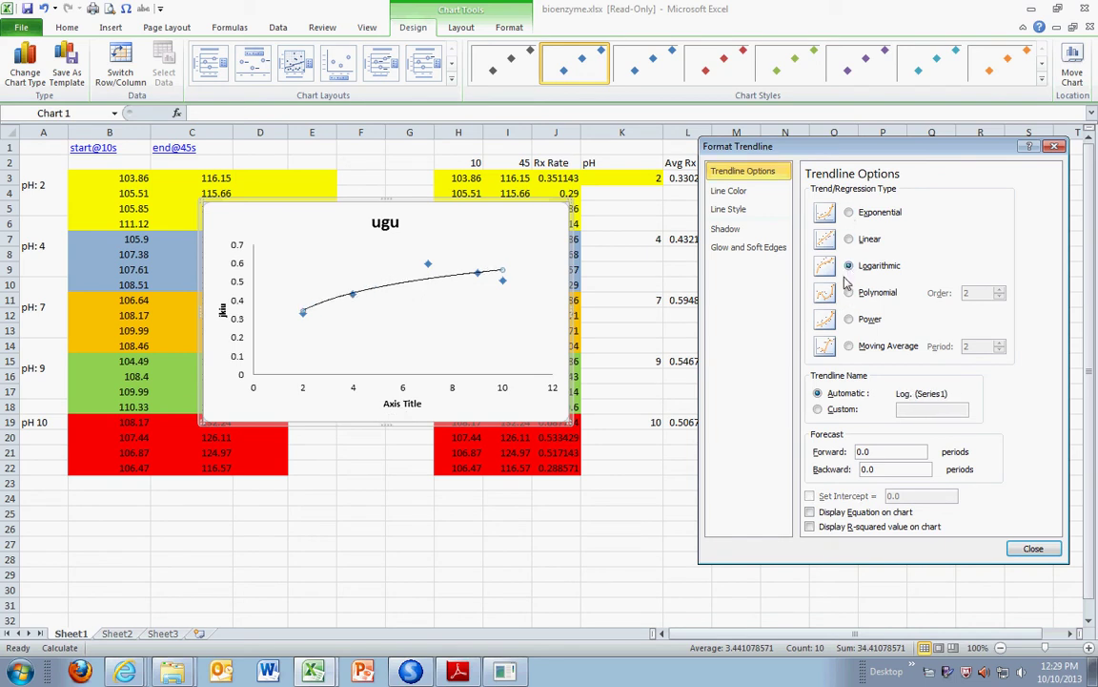
click(850, 293)
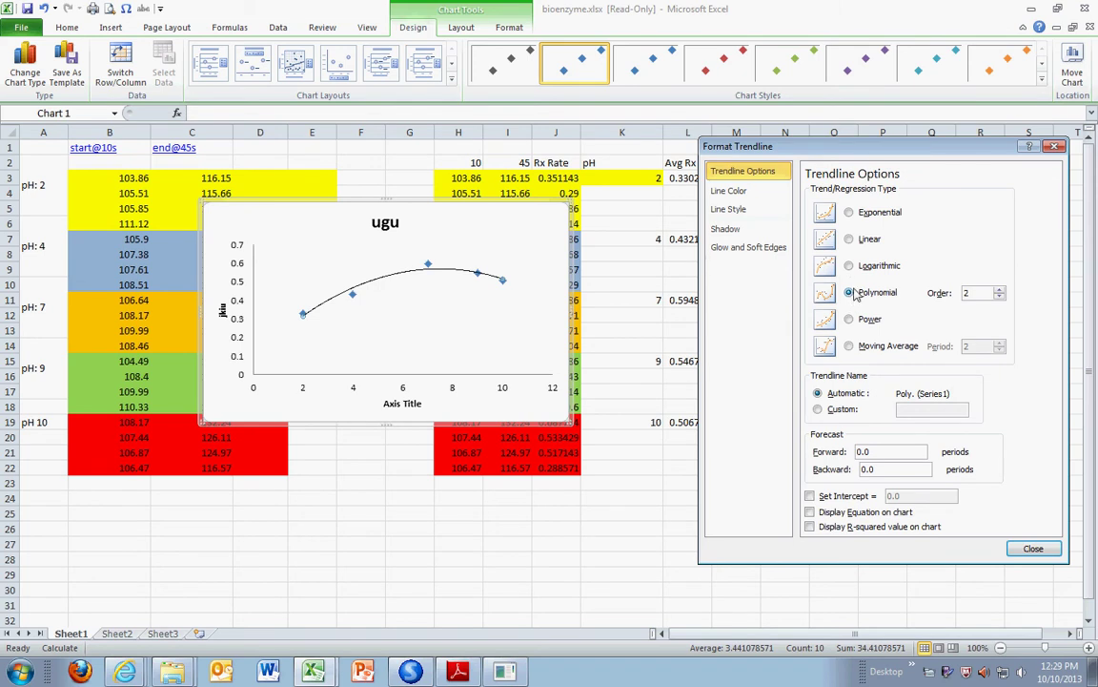
click(809, 512)
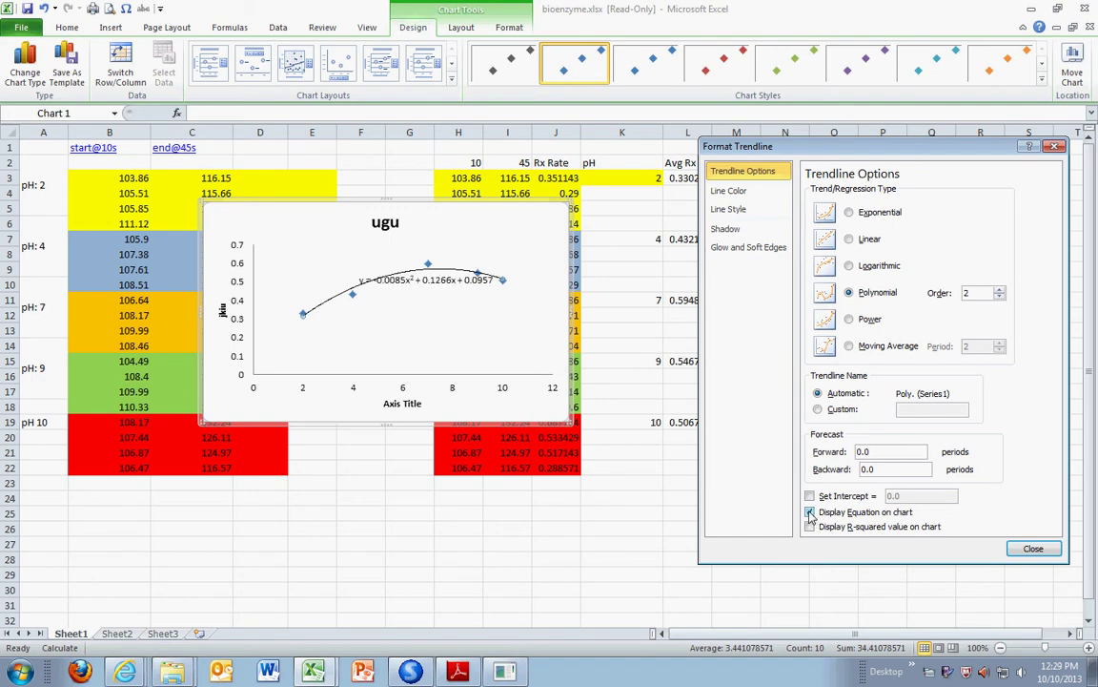
click(809, 528)
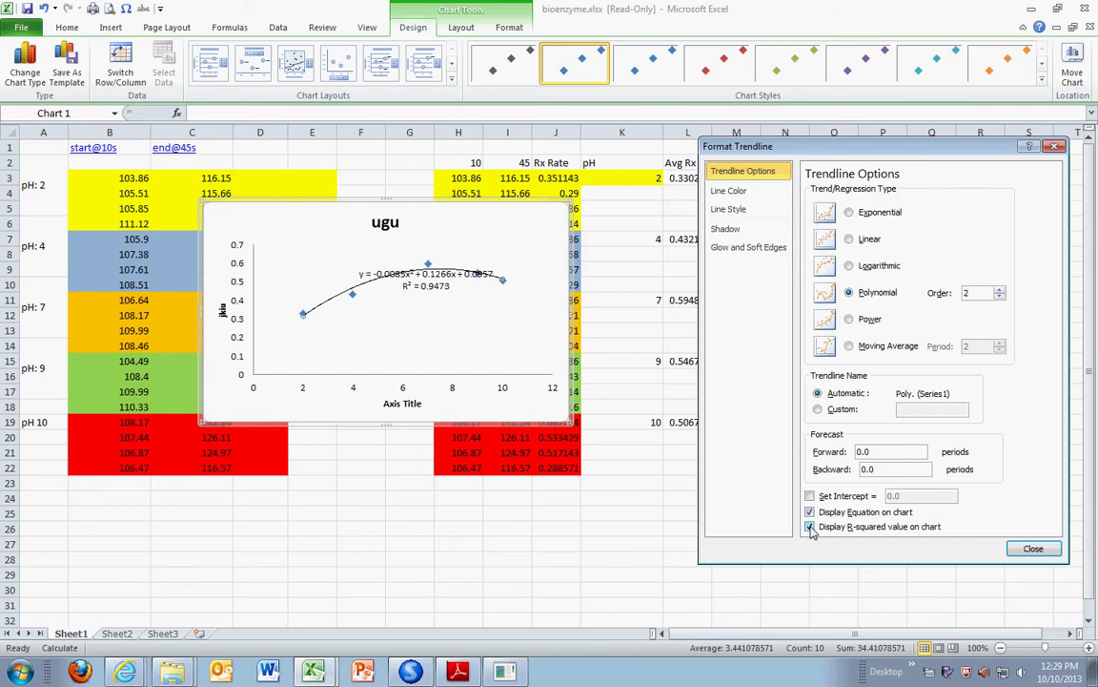
Move the equation and R² label to the plot's upper left
click(386, 272)
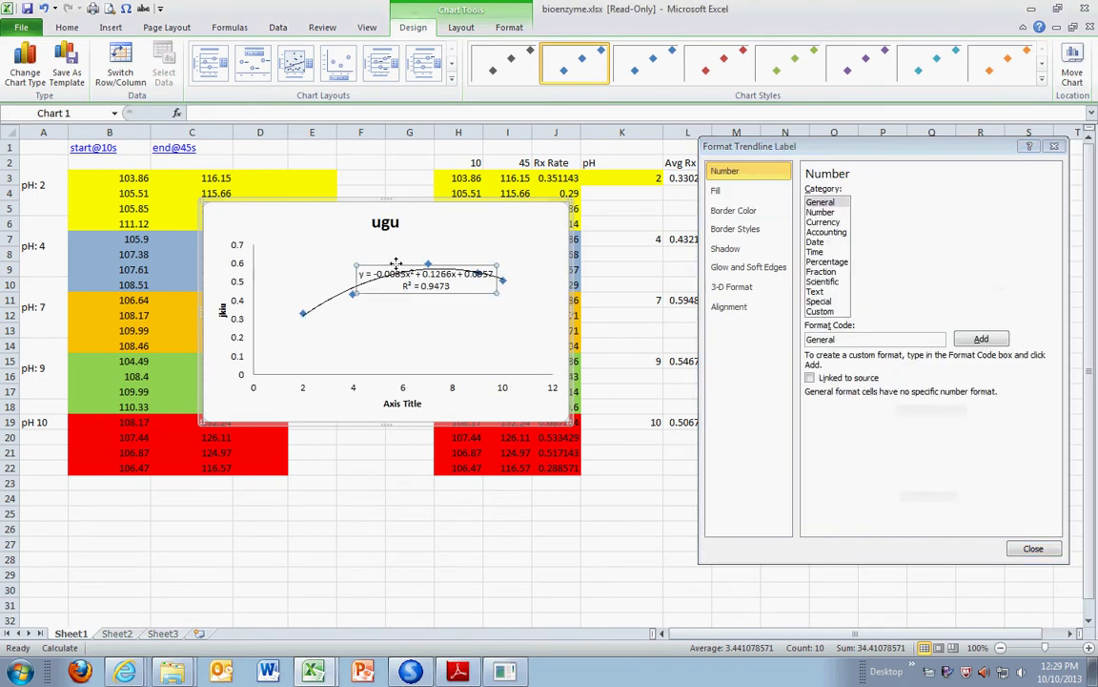
drag(396, 263, 326, 239)
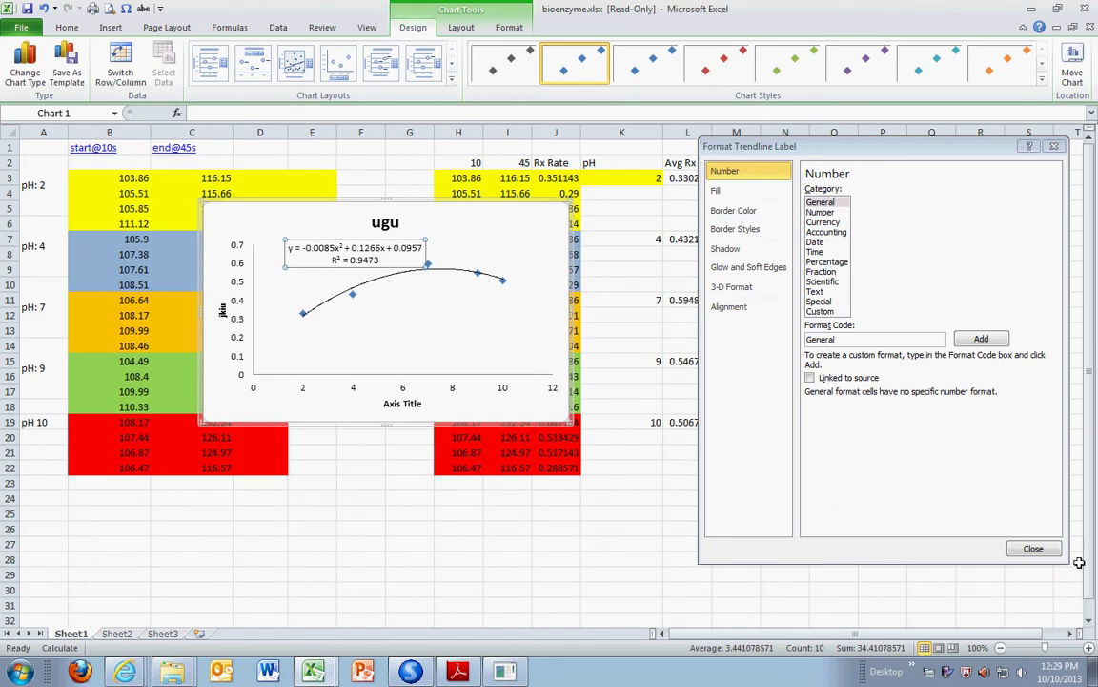
click(1034, 548)
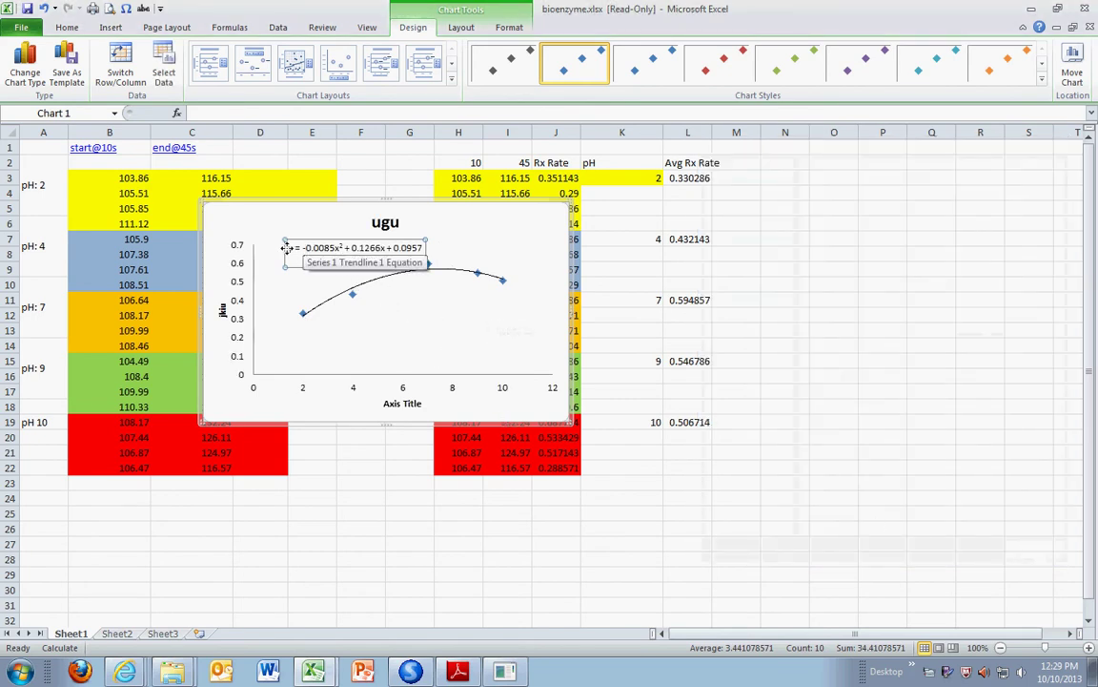
drag(291, 249, 408, 270)
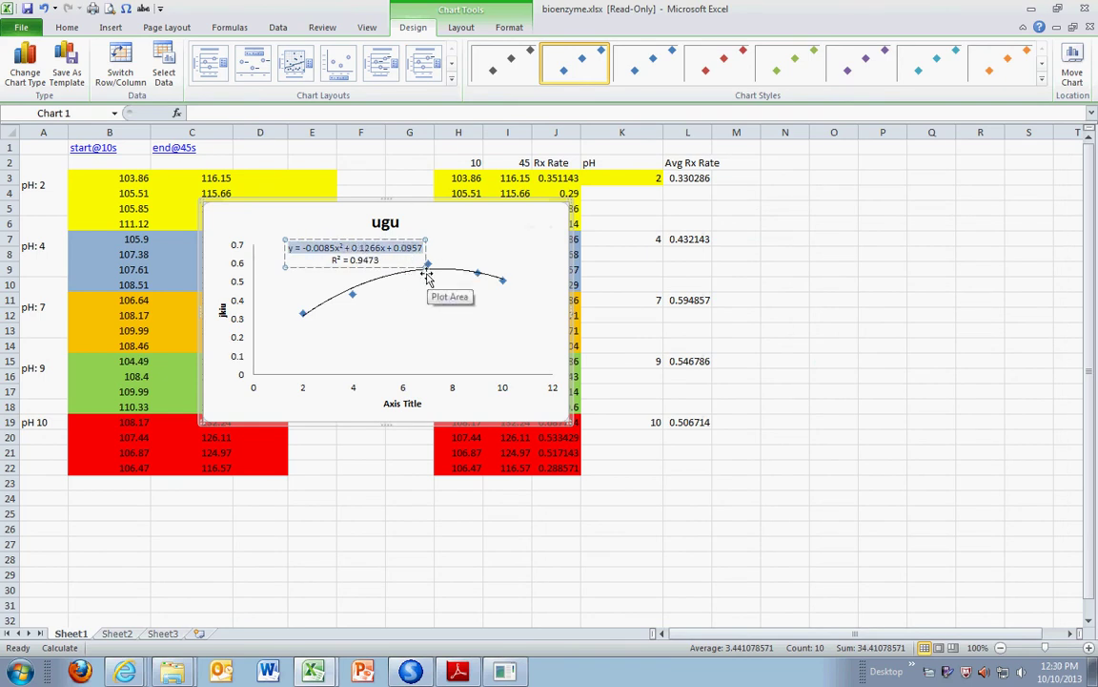
drag(381, 260, 333, 260)
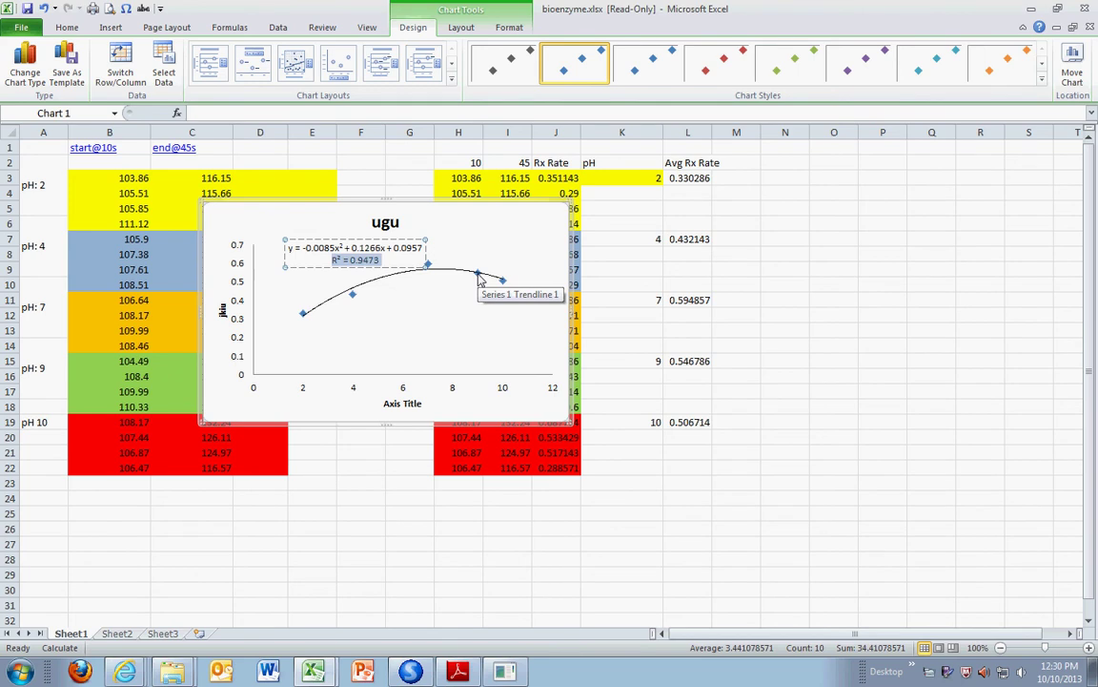
right_click(382, 267)
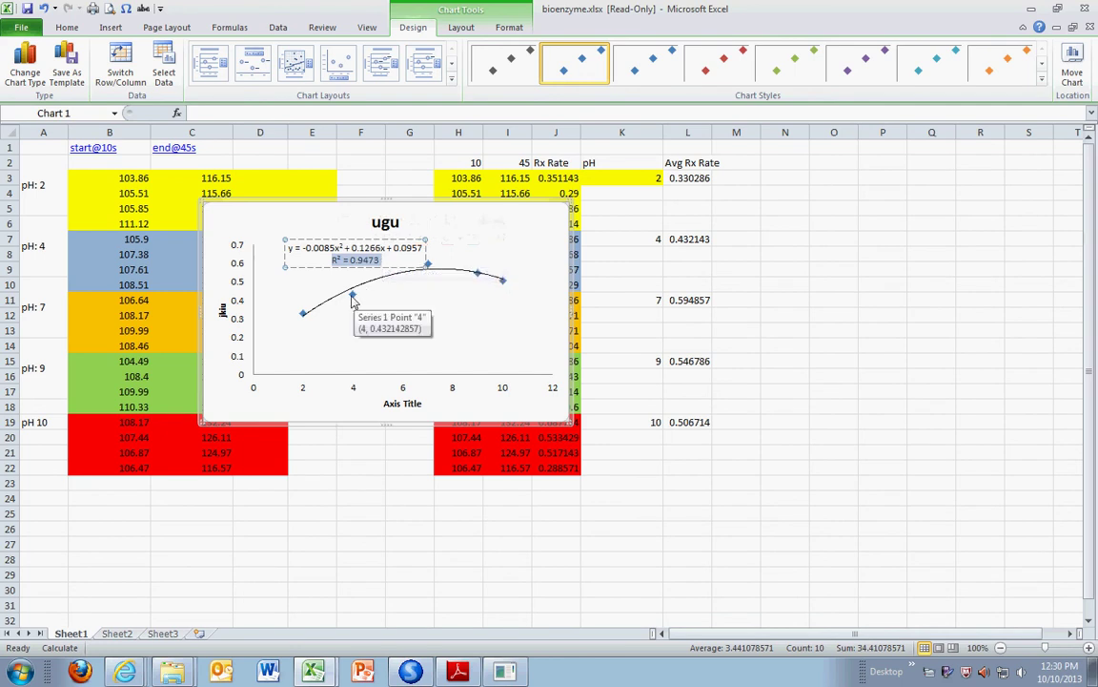
click(352, 298)
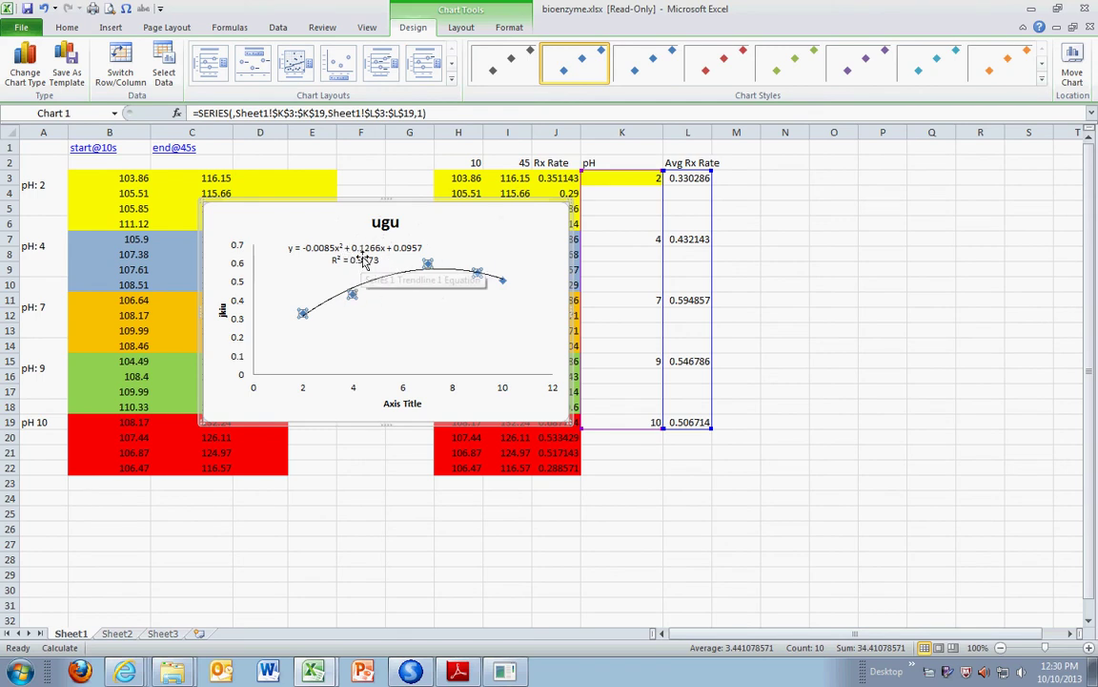
click(431, 372)
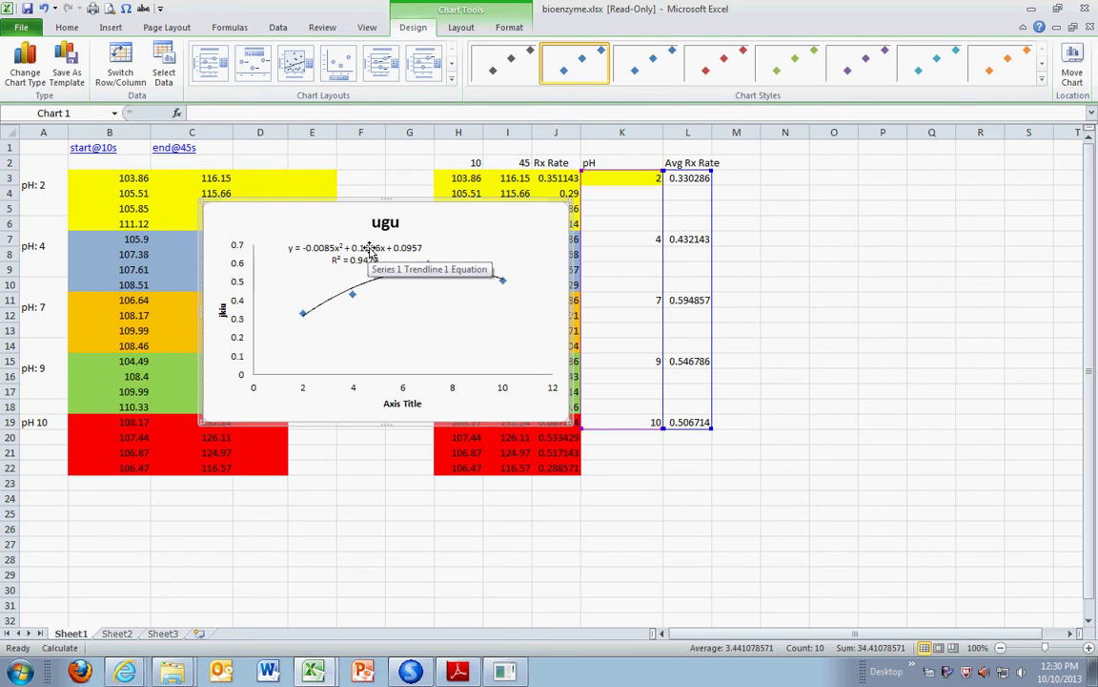
click(314, 672)
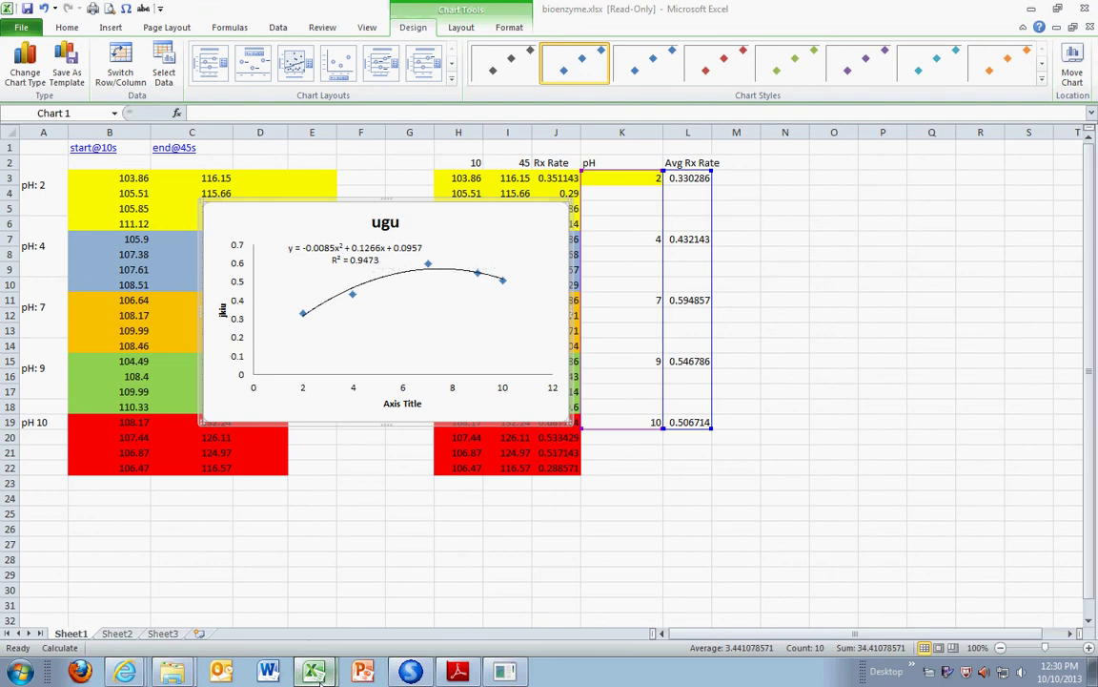
Switch to Enzyme Lab Data.xlsx and select enzyme levels C2:H2 together with averages C10:H10
click(303, 611)
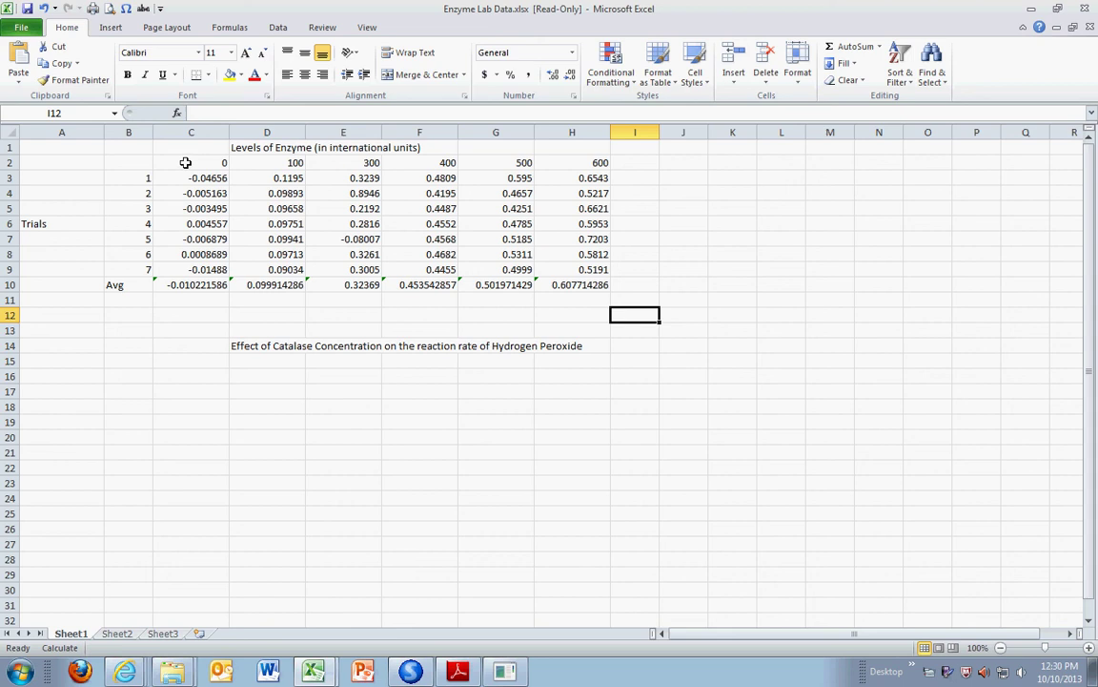
drag(186, 162, 563, 162)
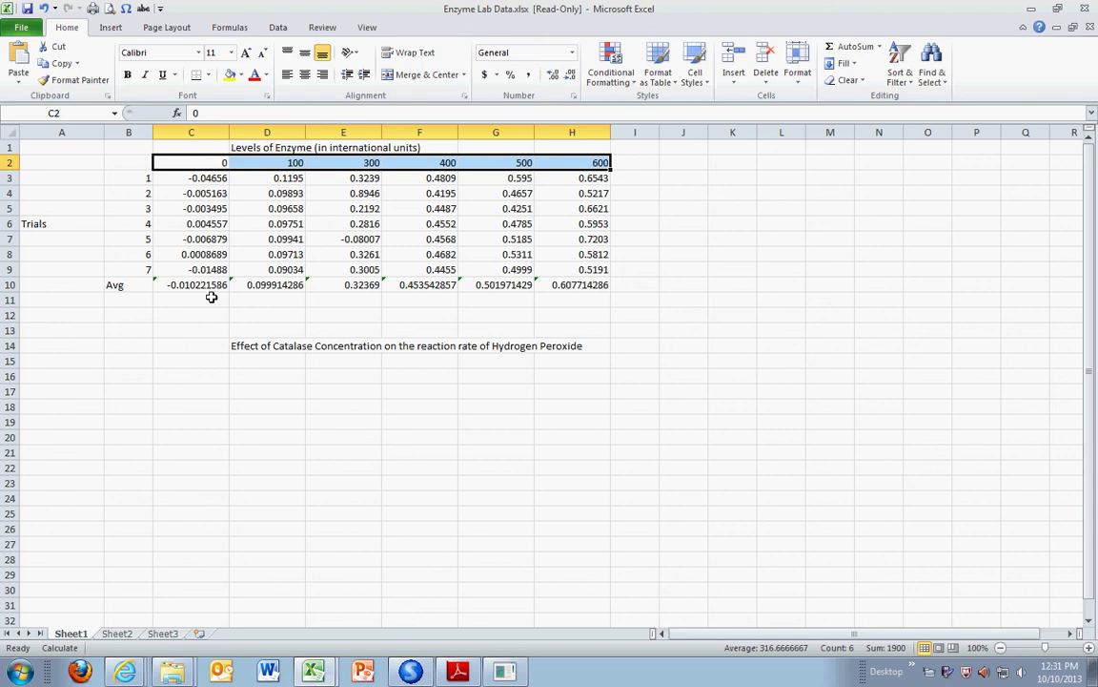
ctrl+drag(191, 284, 581, 284)
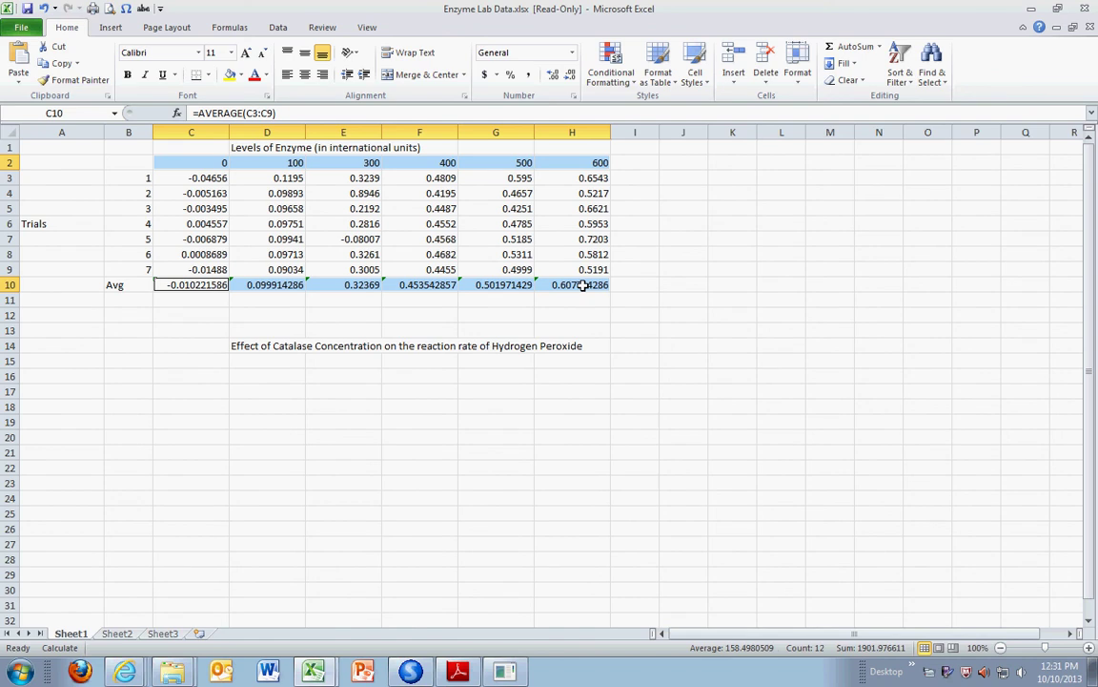
click(331, 329)
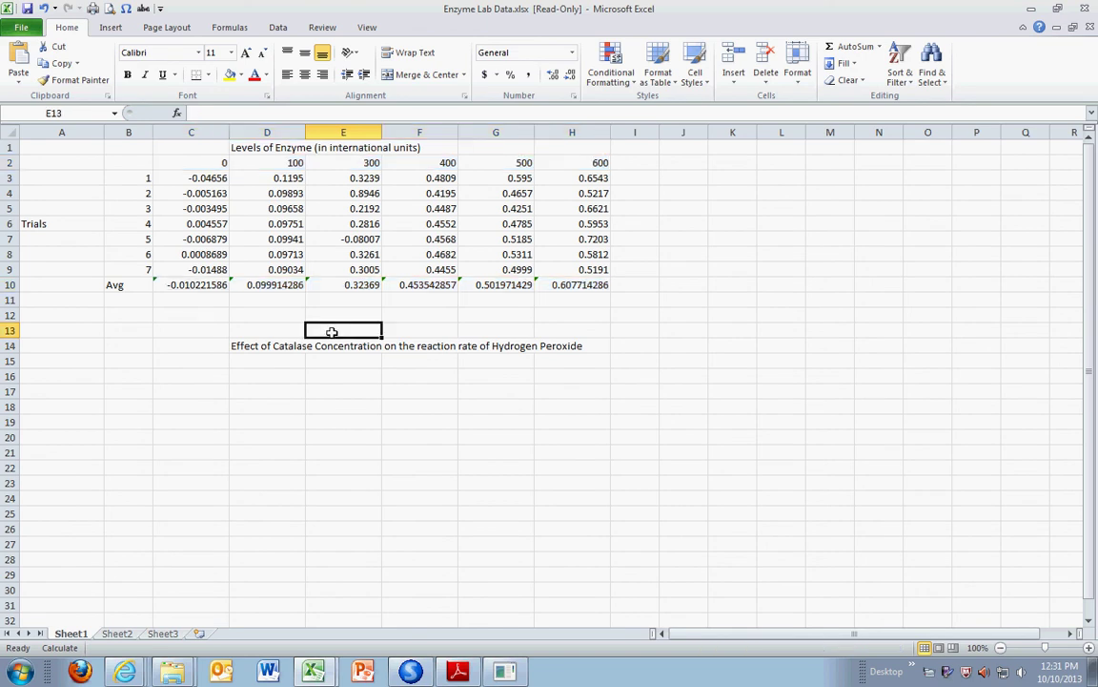
drag(183, 160, 547, 163)
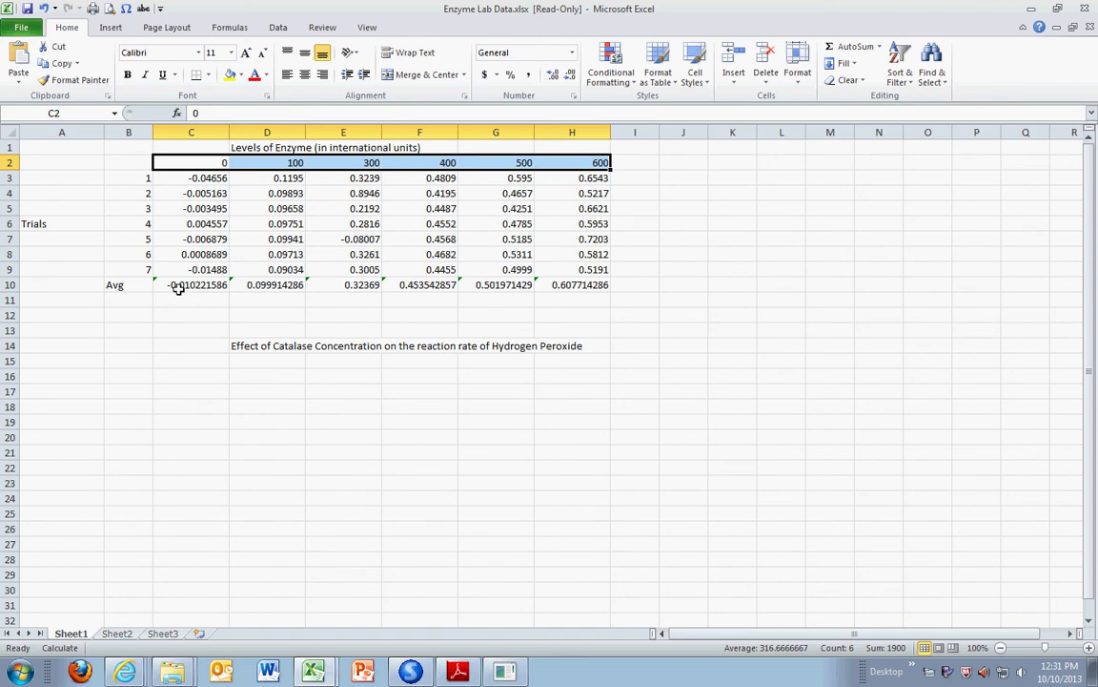
ctrl+drag(175, 285, 567, 284)
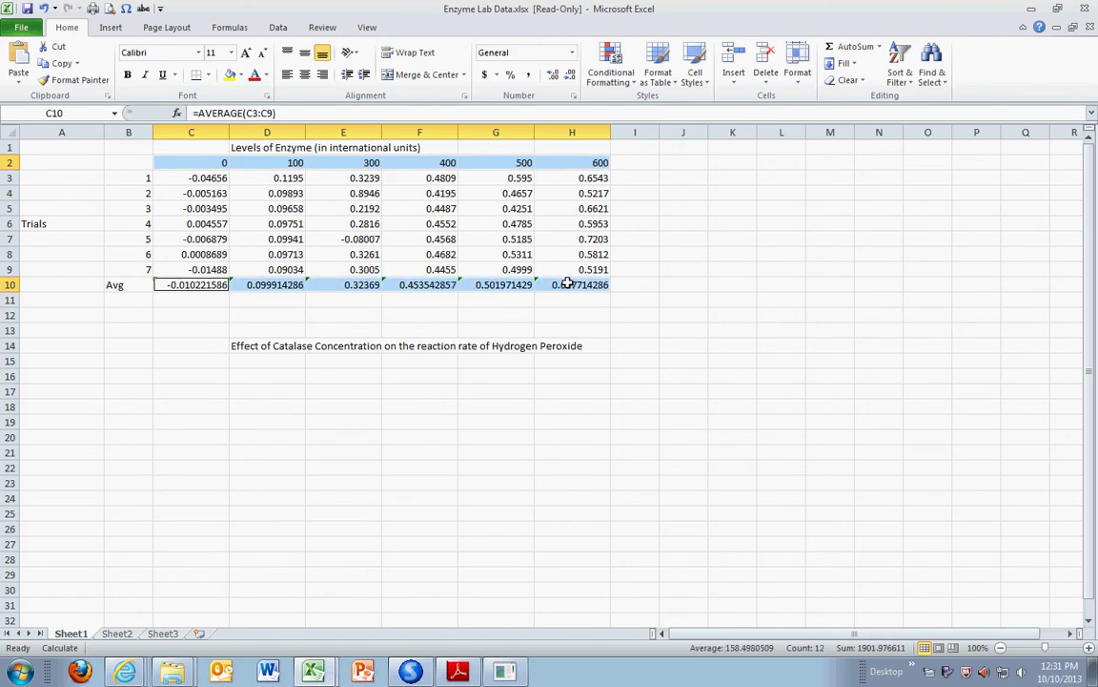
Insert a markers-only scatter chart of the enzyme averages and apply a layout with chart and axis titles
click(110, 29)
click(451, 62)
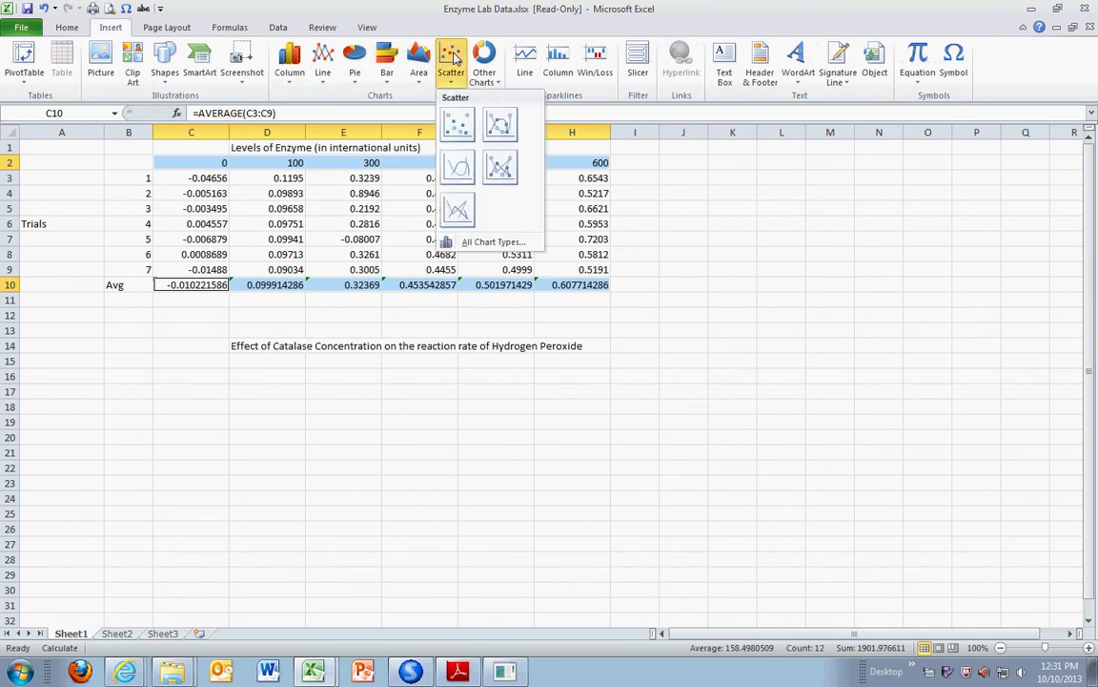
click(457, 125)
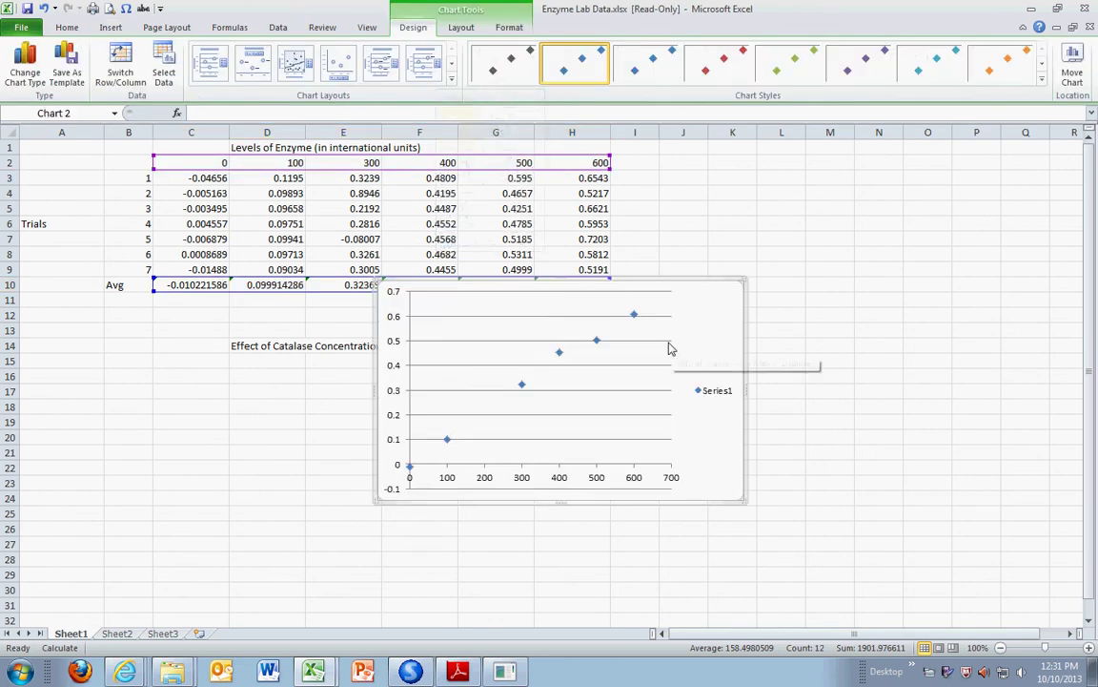
click(205, 65)
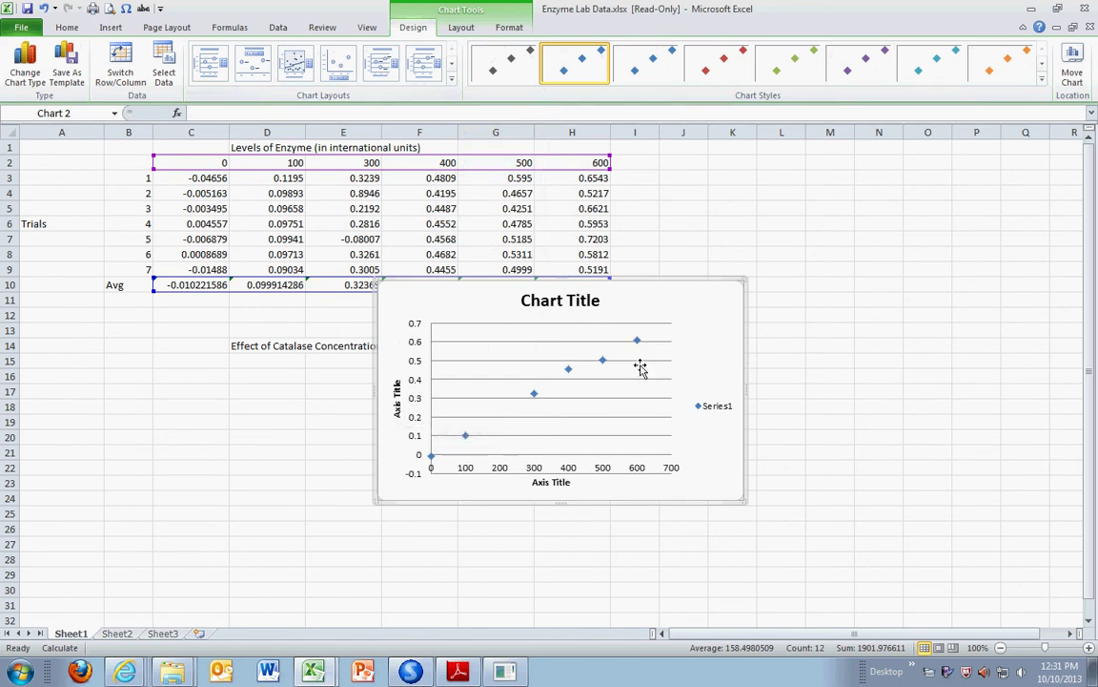
Delete the gridlines and add a linear trendline showing its equation and R² (0.9922)
right_click(648, 366)
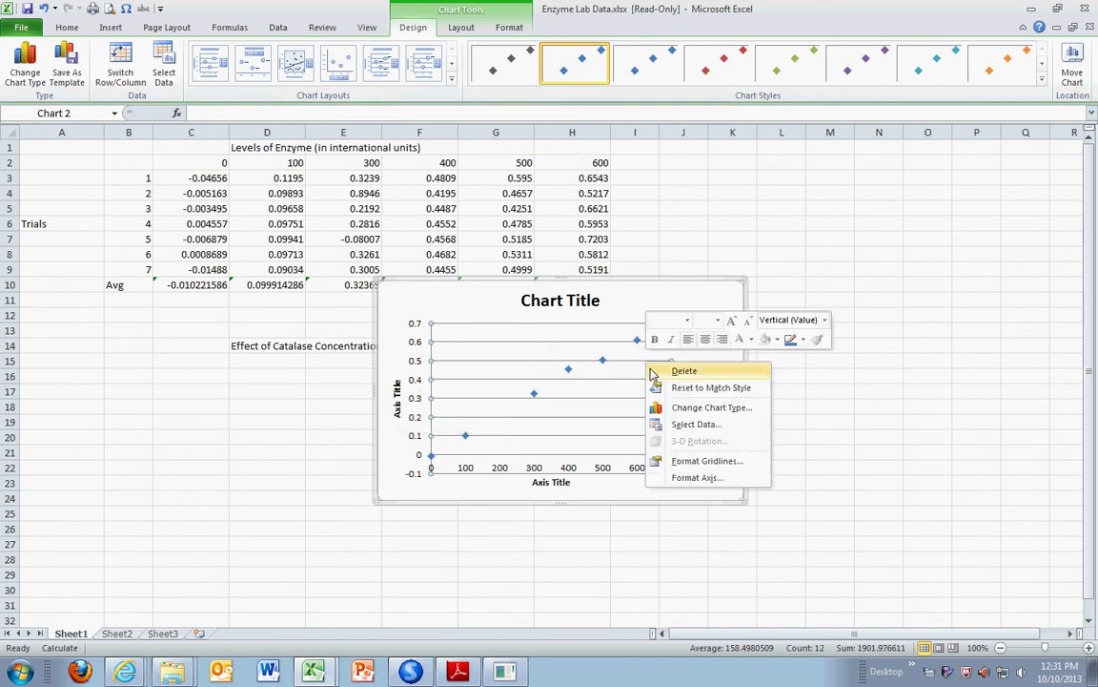
click(660, 372)
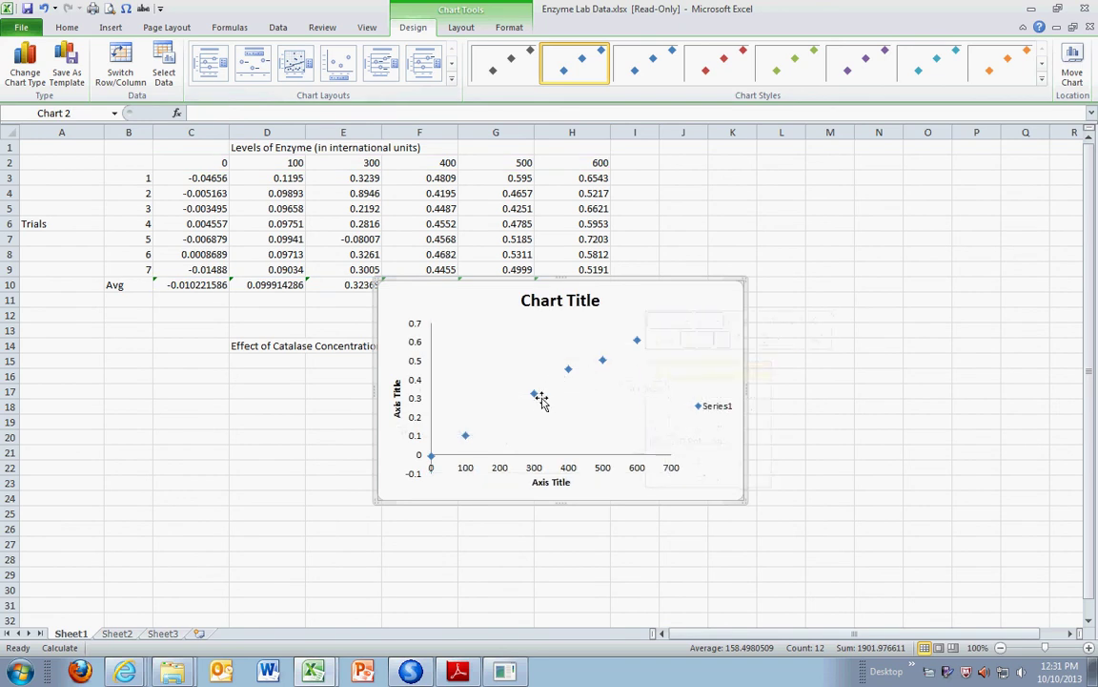
mouse_move(534, 394)
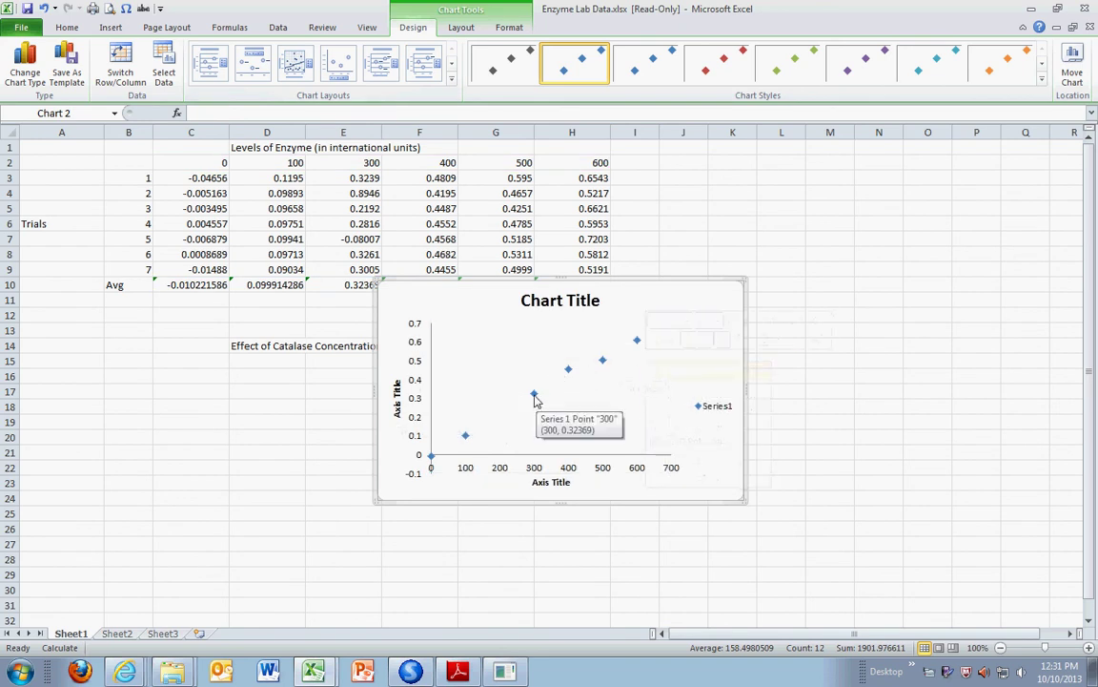
click(534, 395)
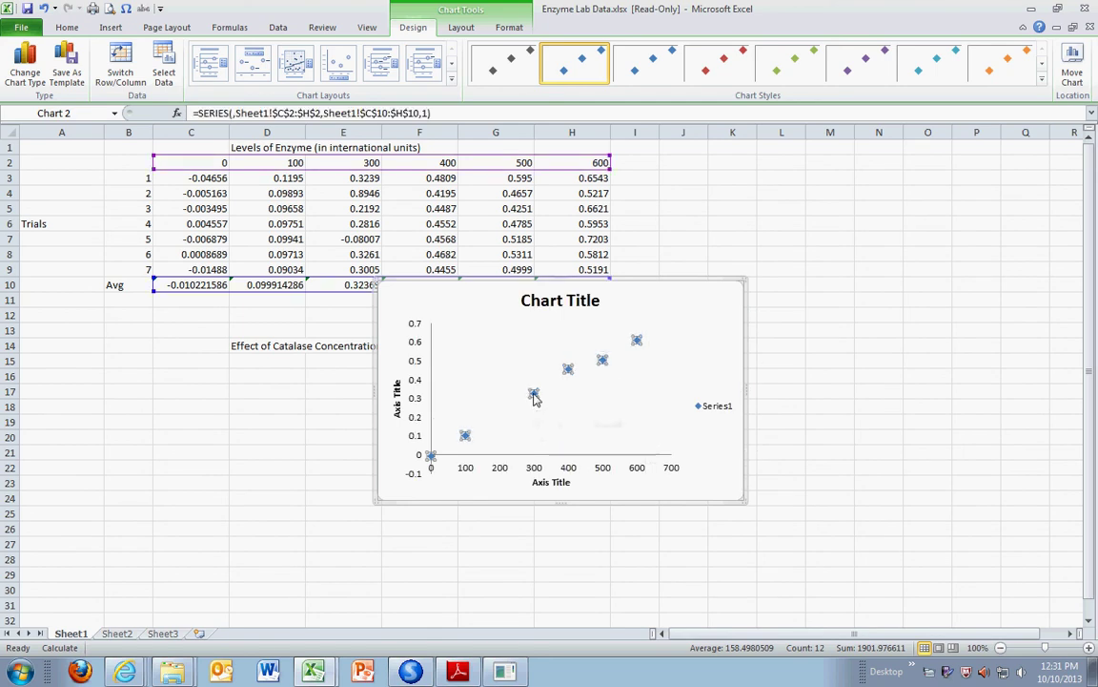
right_click(534, 397)
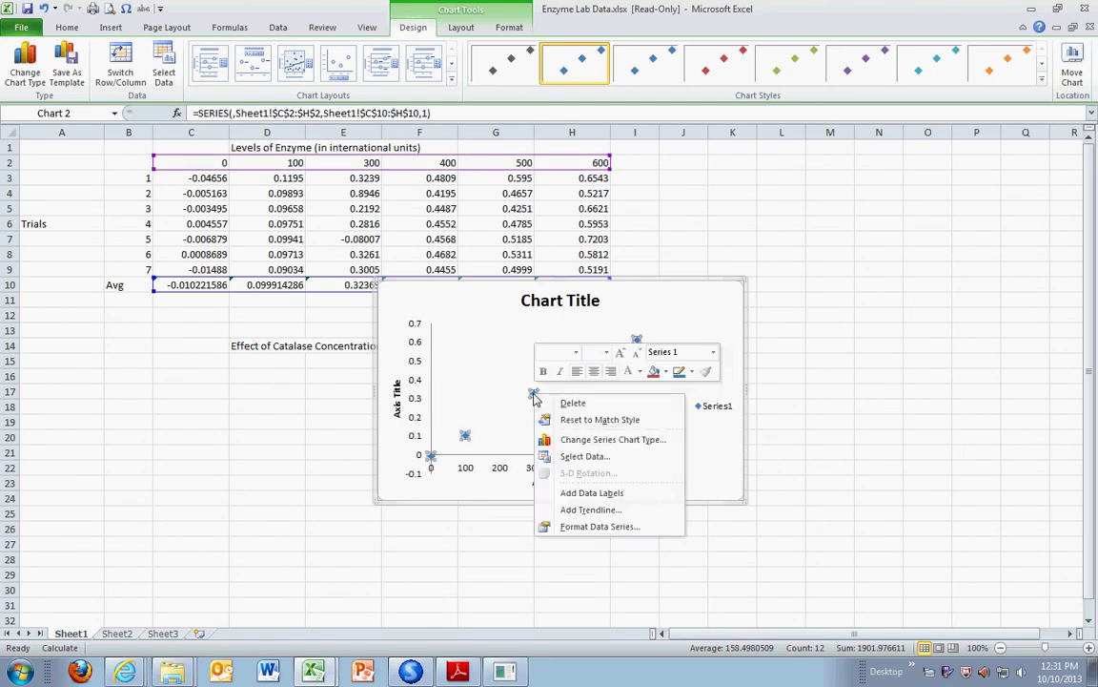
click(572, 505)
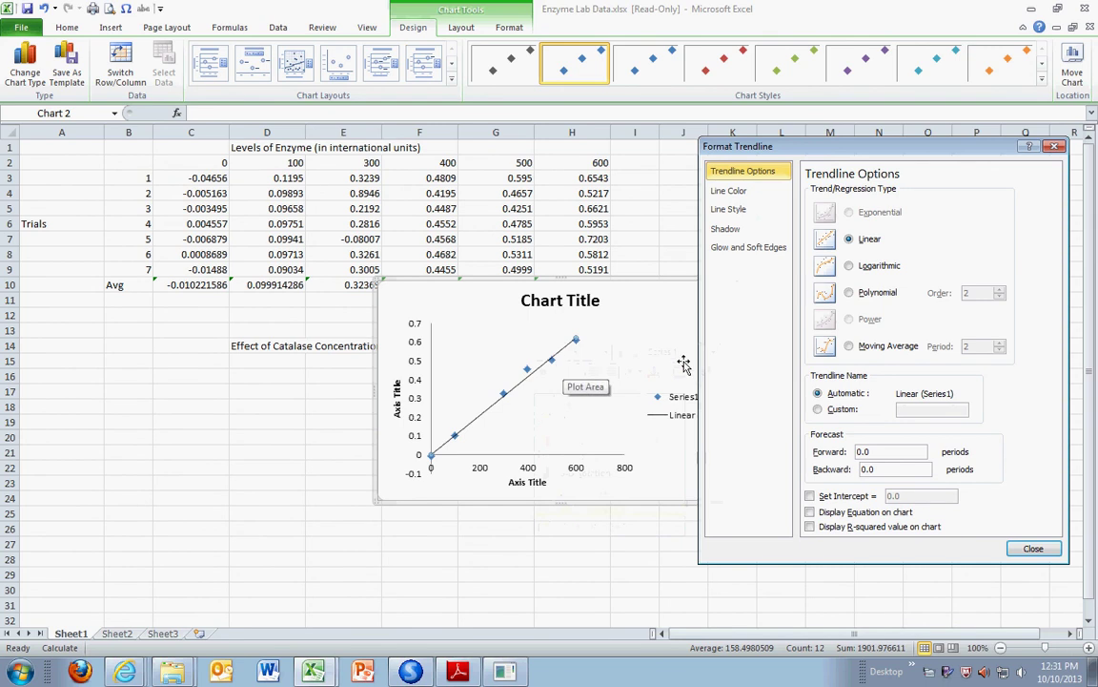
click(809, 512)
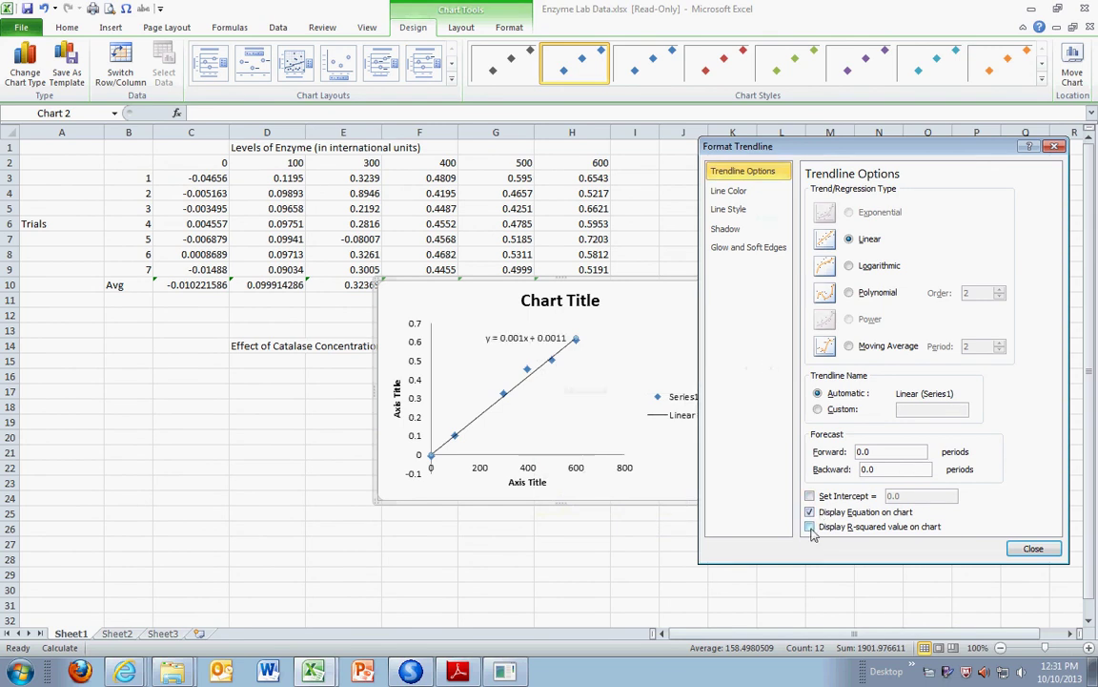
click(1035, 550)
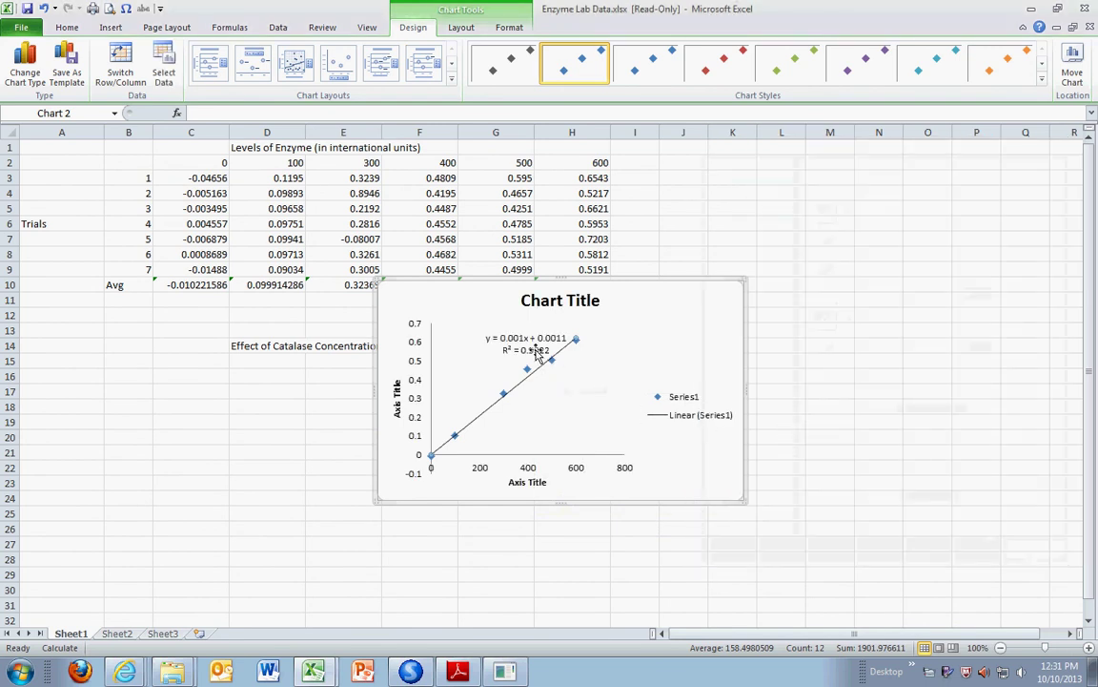
Select the chart legend and delete it
click(667, 391)
click(680, 386)
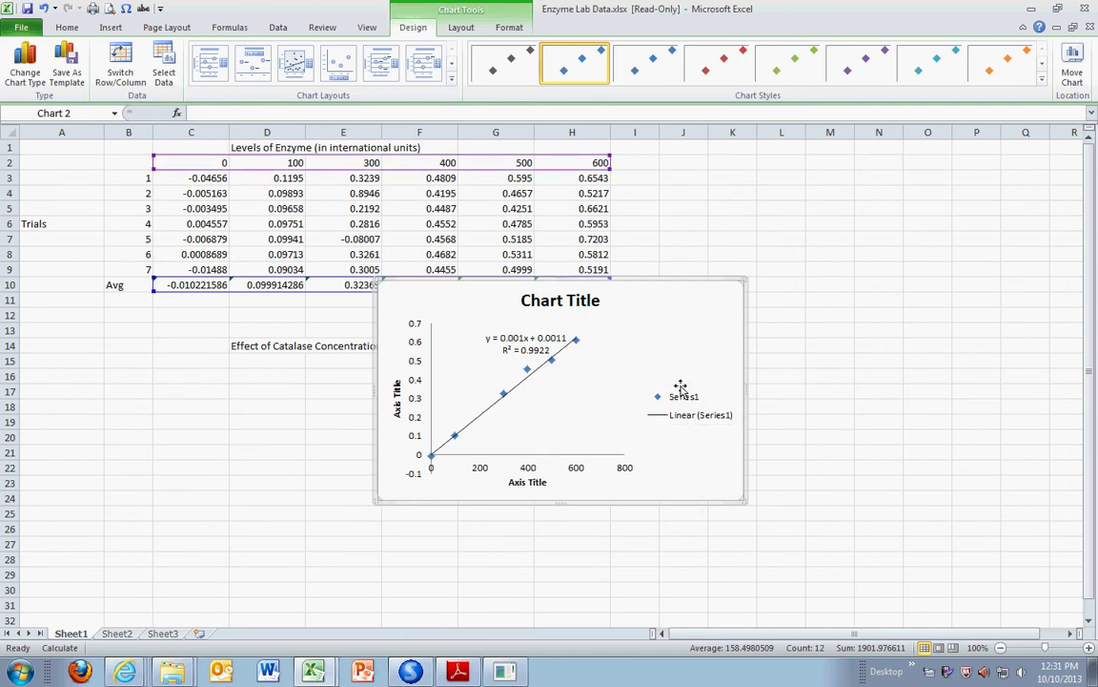
click(678, 391)
click(662, 389)
click(677, 397)
key(Delete)
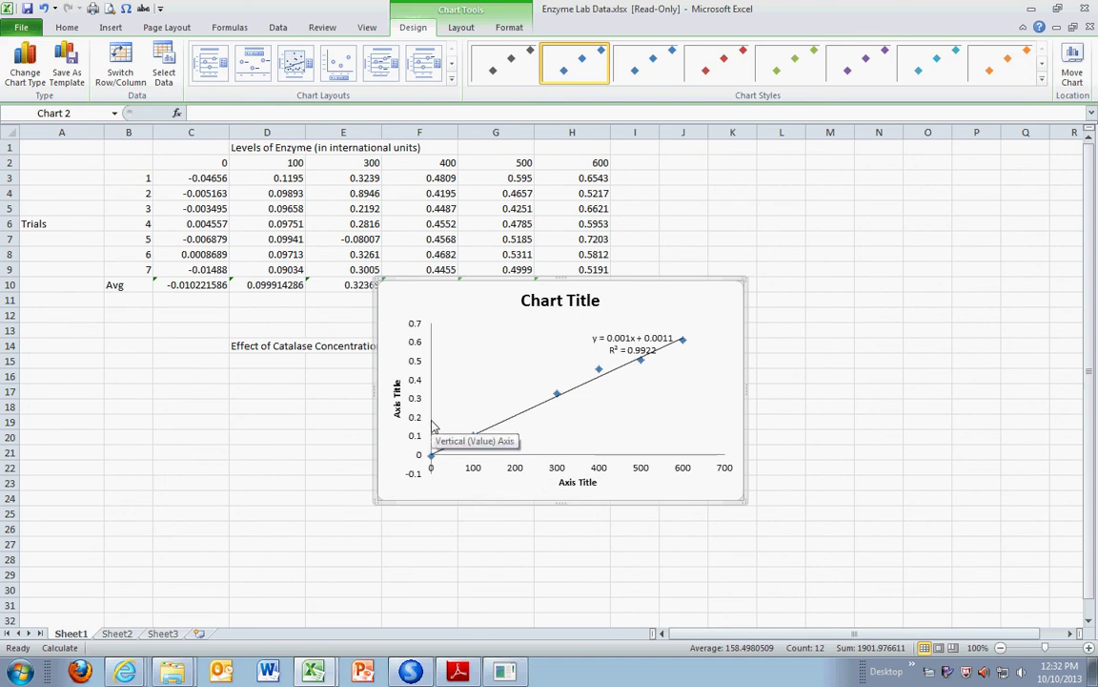
Format the vertical axis so the horizontal axis crosses at the value -0.1
right_click(433, 425)
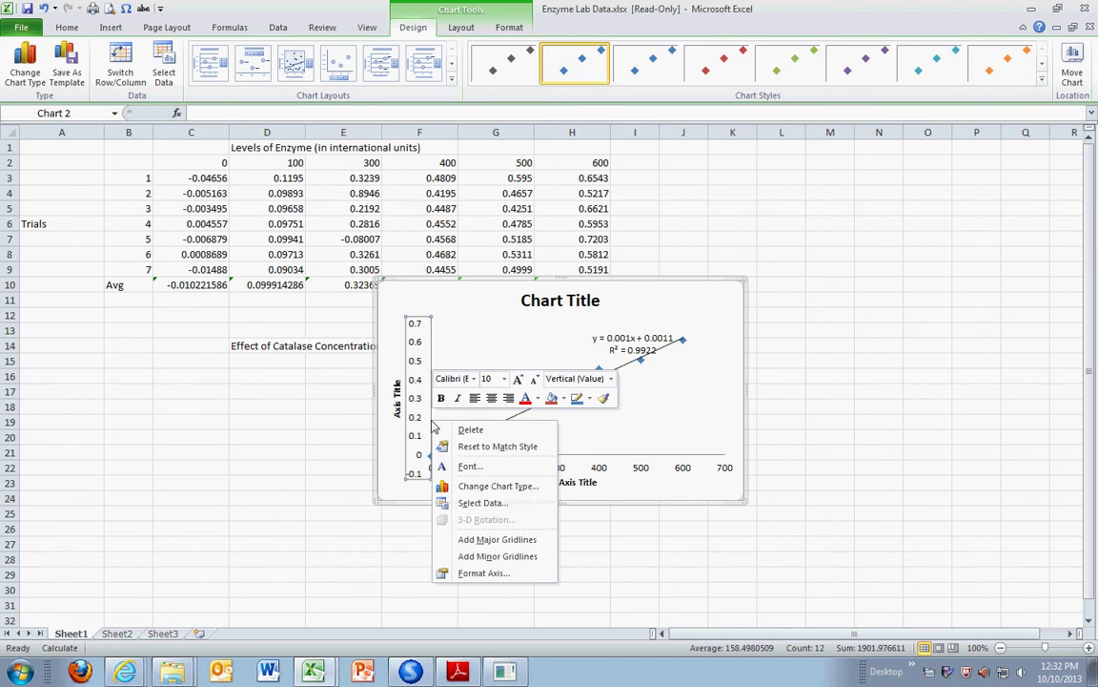
click(479, 573)
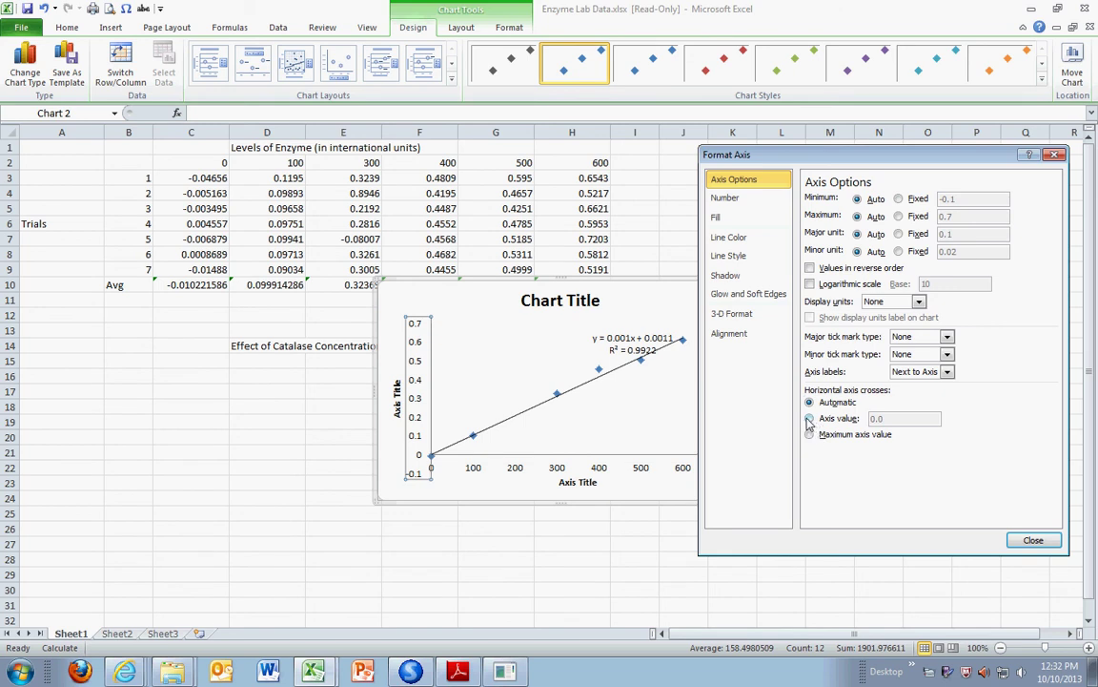
click(809, 419)
drag(888, 419, 861, 418)
text(-.1)
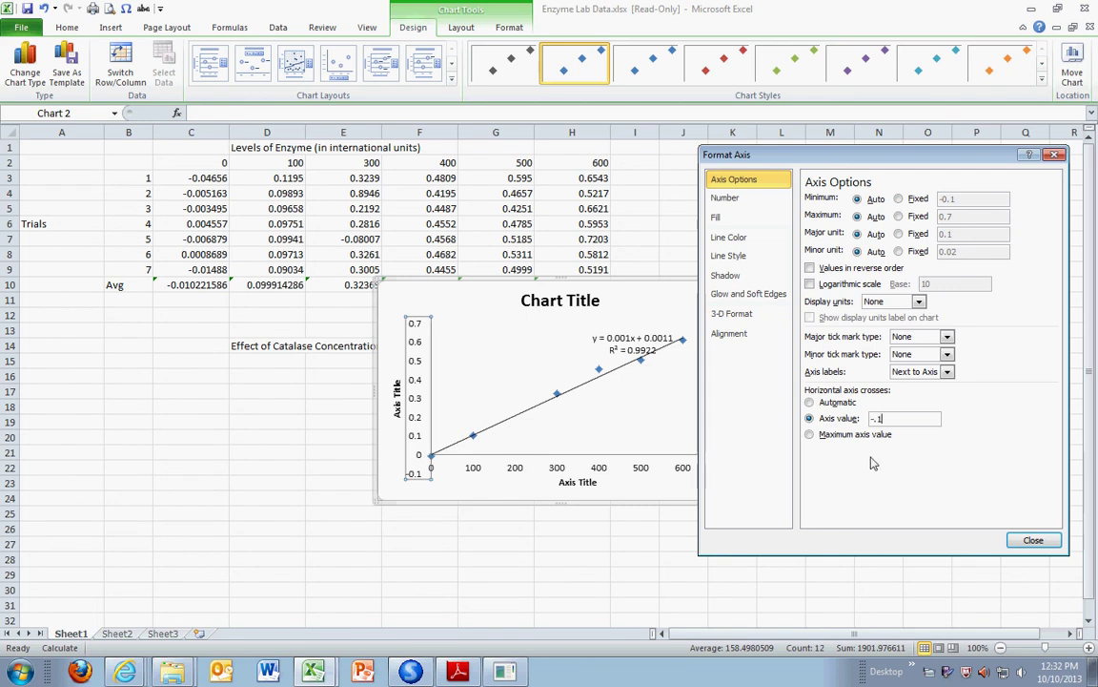
click(1034, 540)
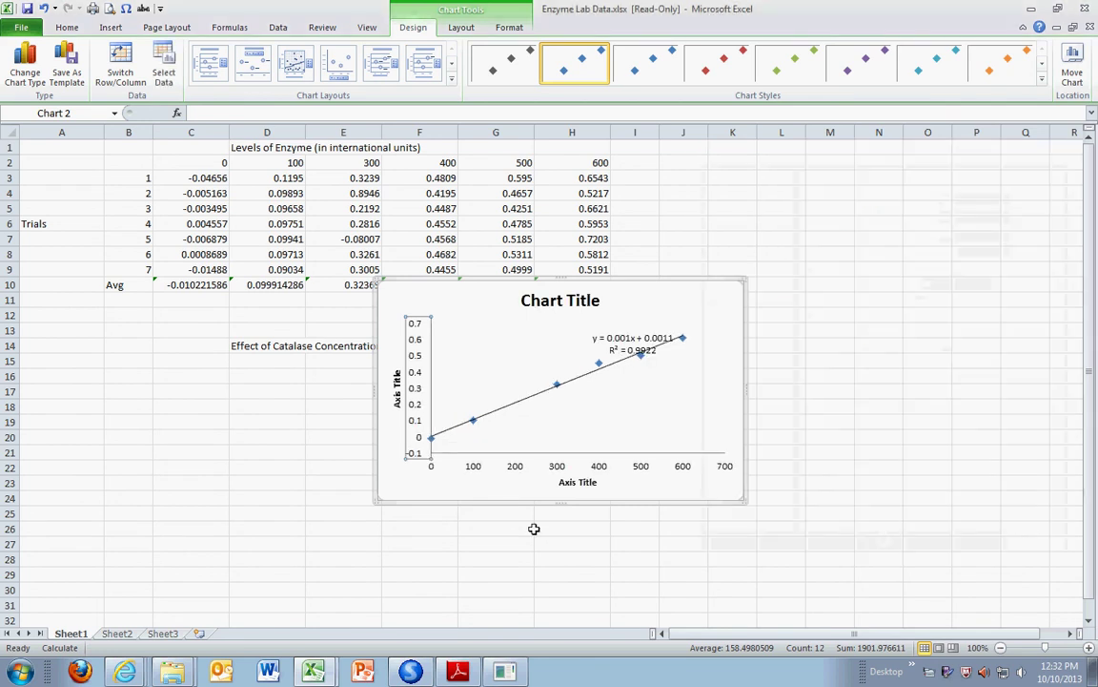
click(426, 431)
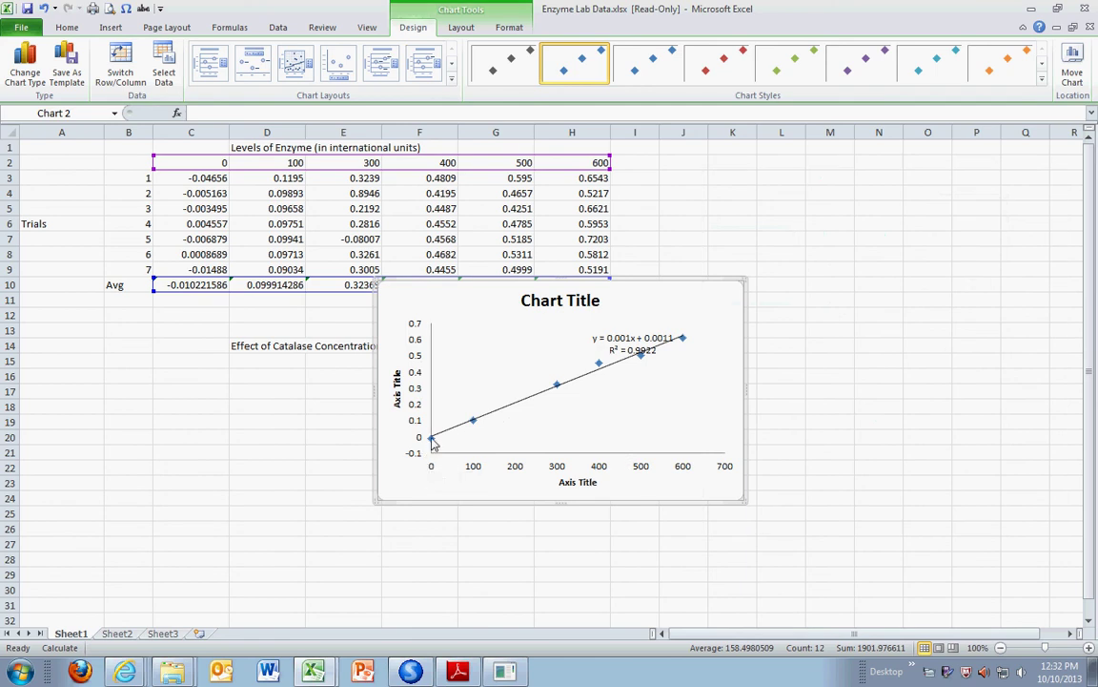
Shift the equation label toward the chart centre and move the chart below the row 14 heading
click(613, 338)
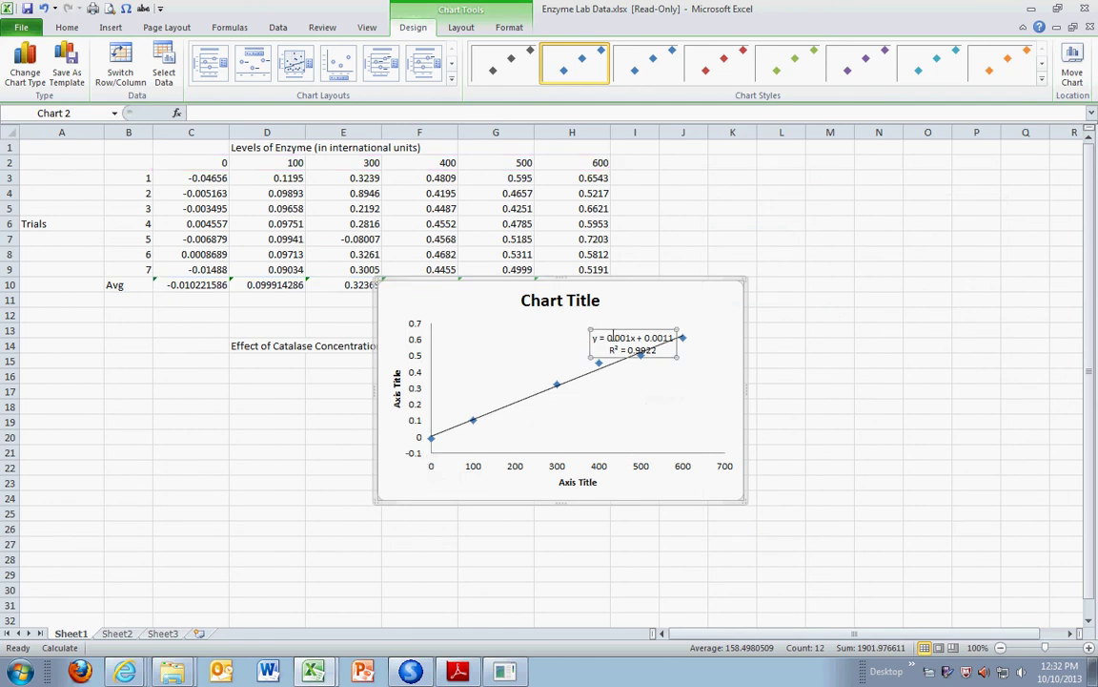
drag(613, 328, 542, 327)
click(635, 439)
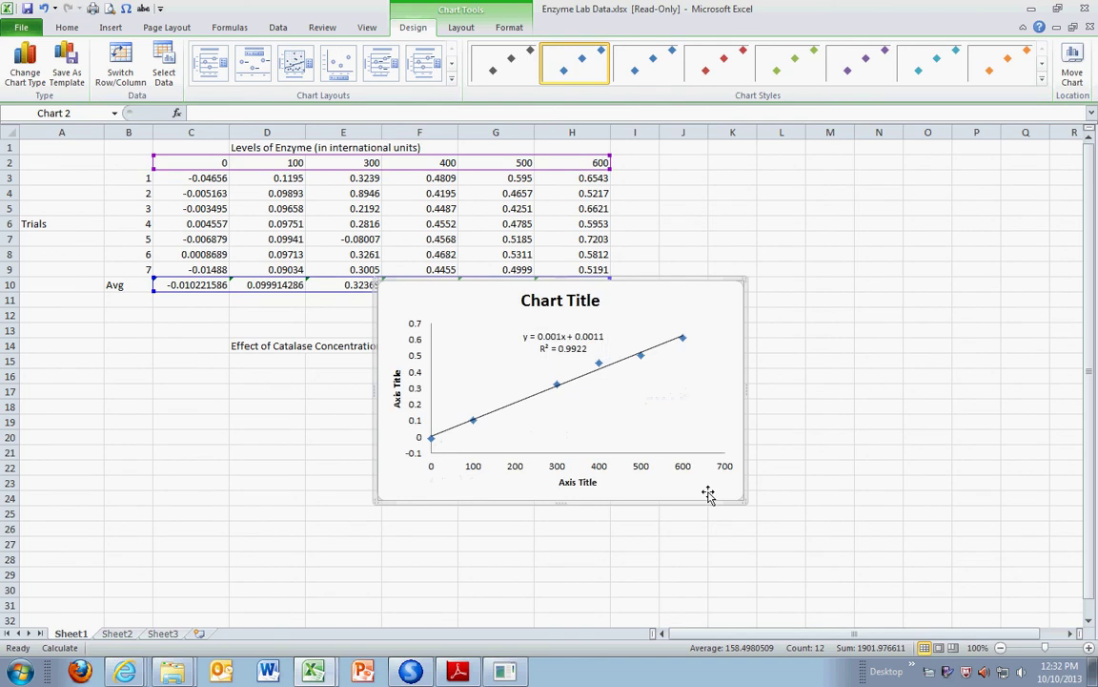
click(397, 386)
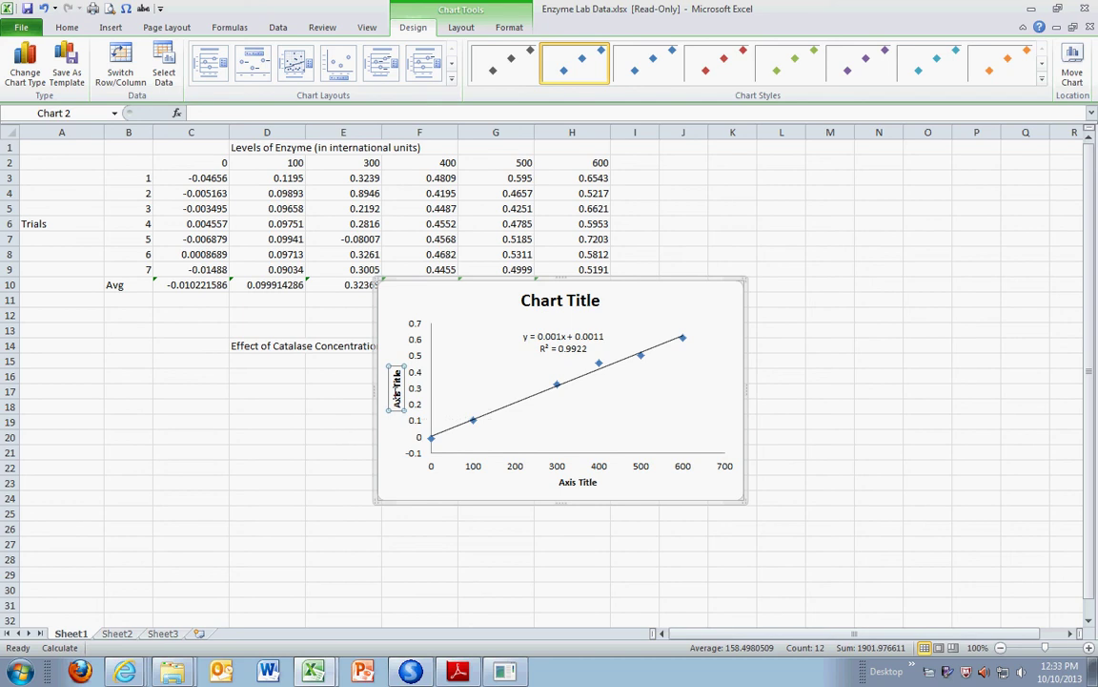
mouse_move(697, 286)
mouse_down()
mouse_move(537, 402)
mouse_move(523, 362)
mouse_up()
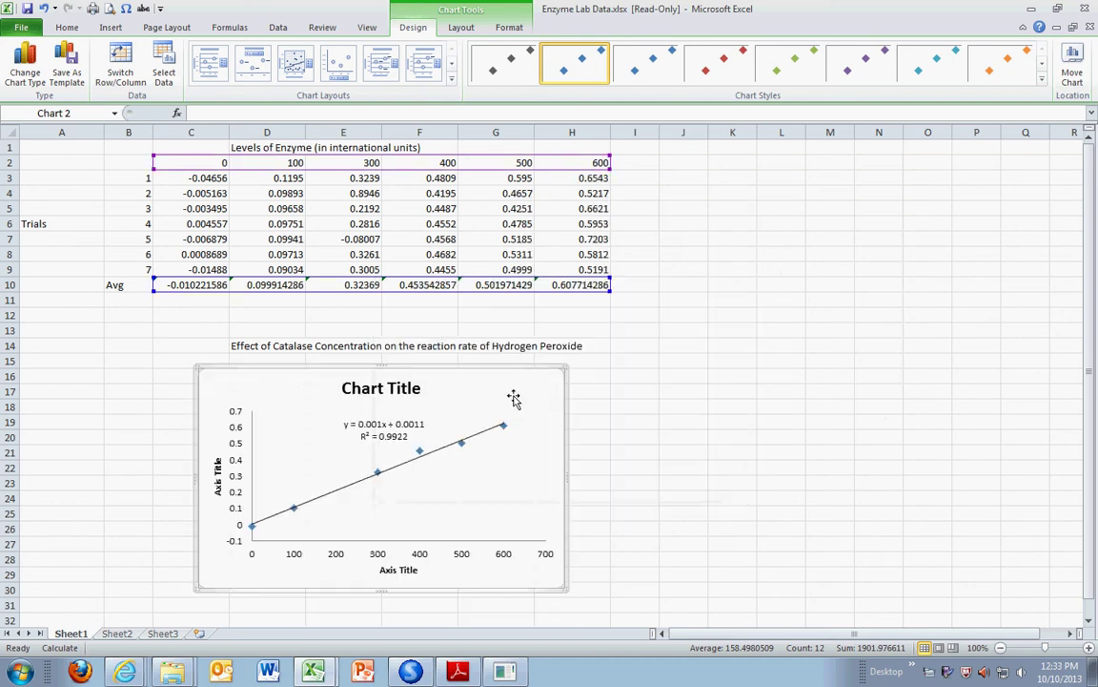